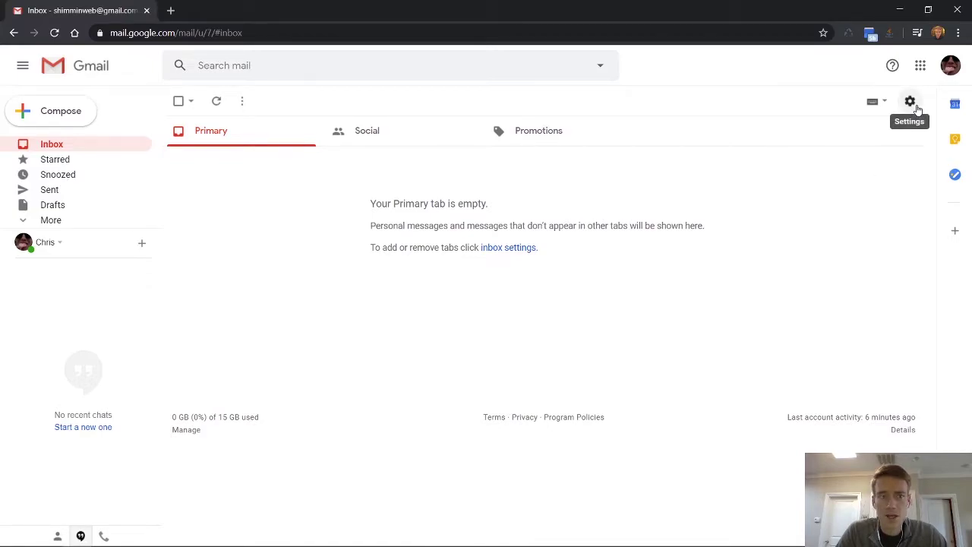
Open the full settings page for the mailbox.
click(910, 102)
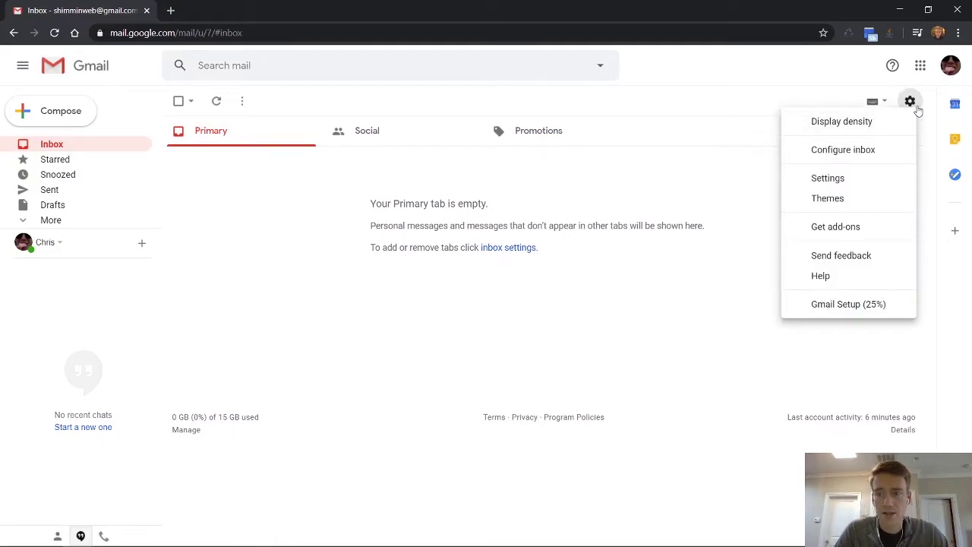
click(909, 111)
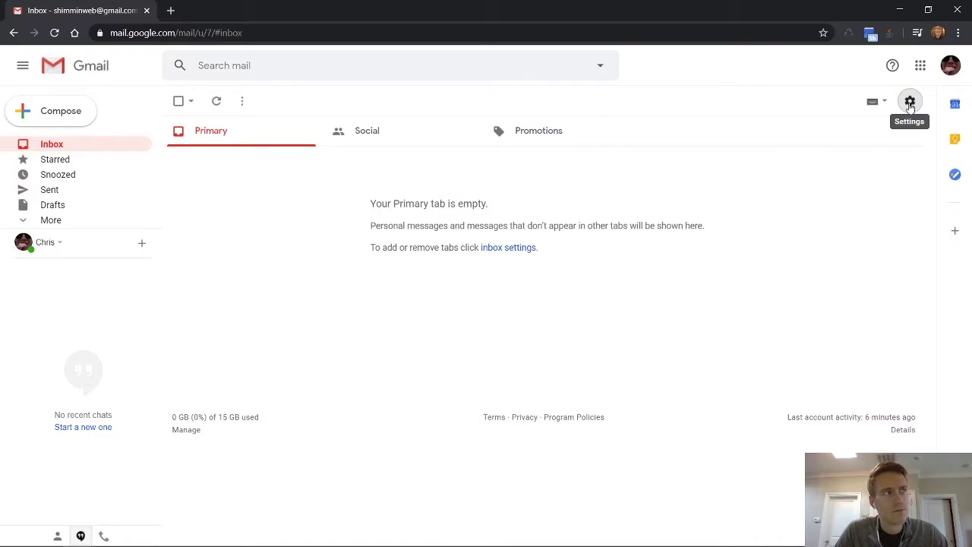
click(910, 104)
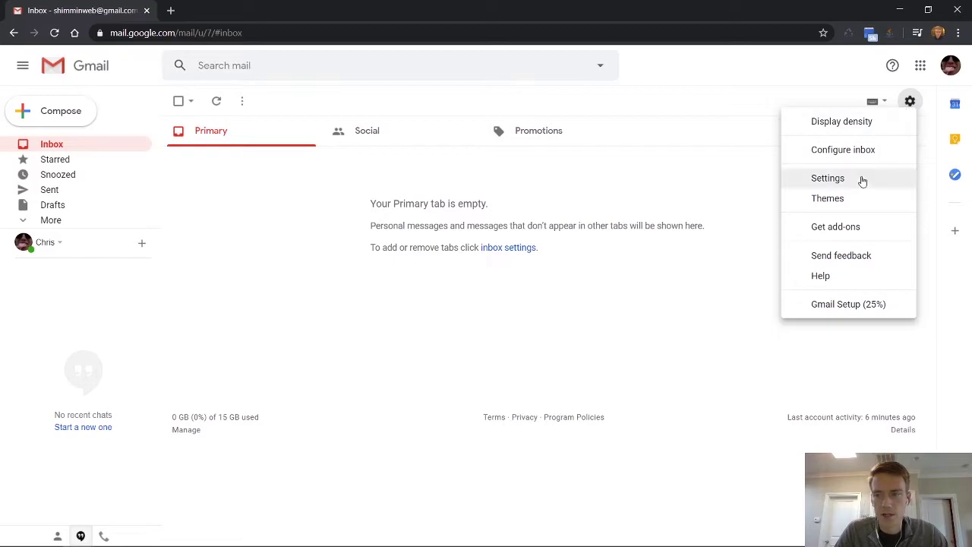
click(828, 178)
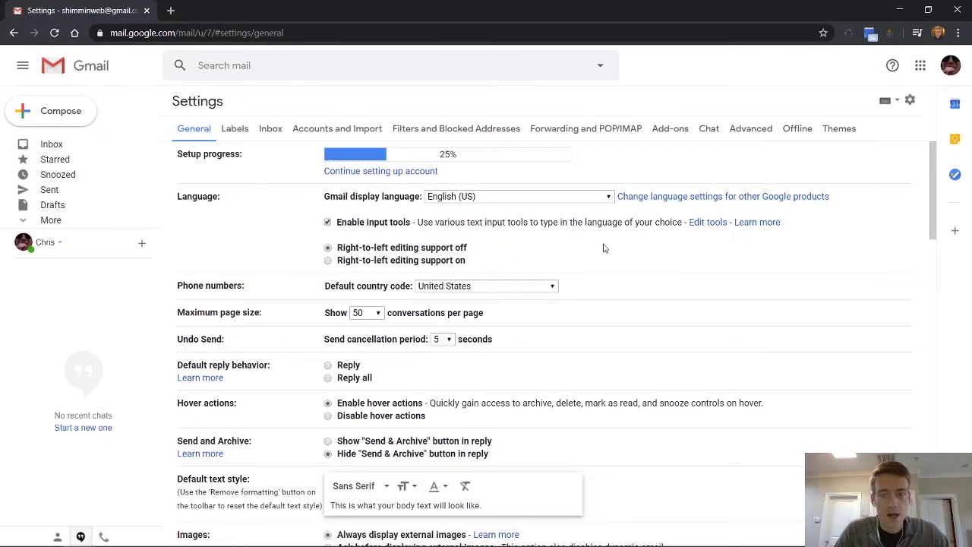
Skim the General settings and set Send and Archive to show the "Send & Archive" button in replies.
scroll(648, 286, down, 15)
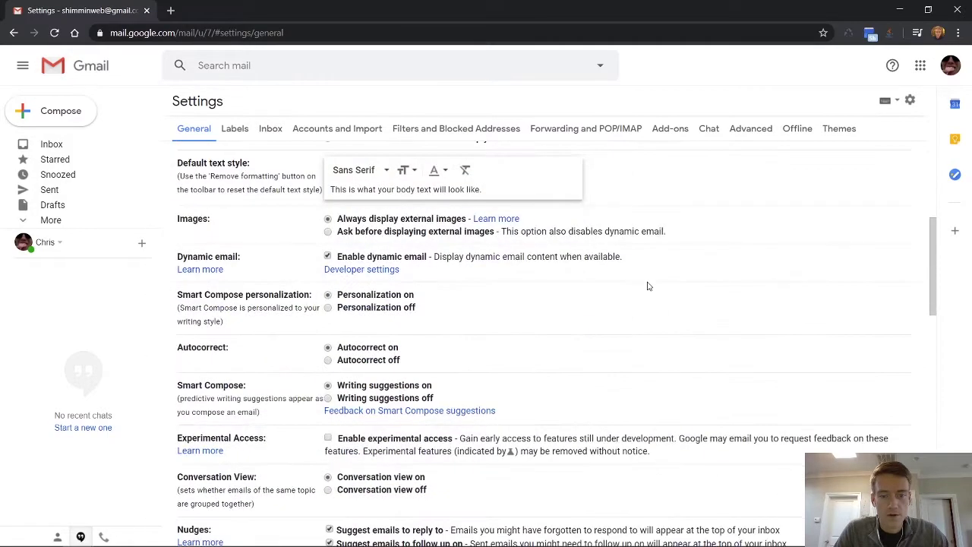
scroll(648, 286, down, 7)
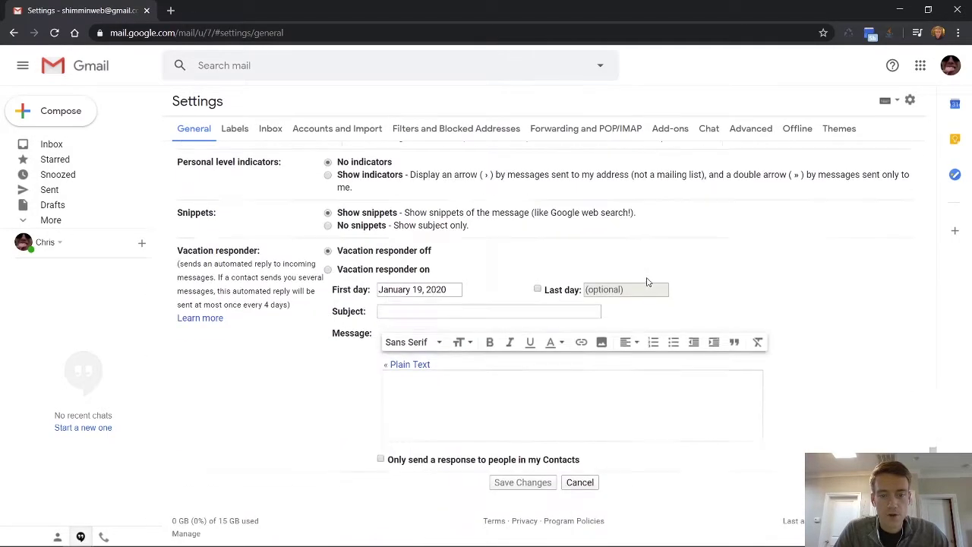
scroll(630, 260, up, 20)
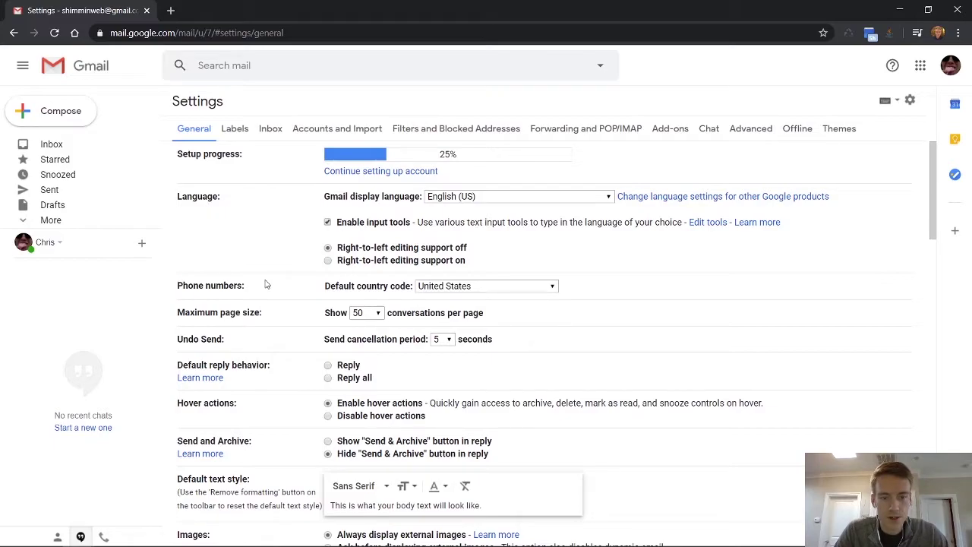
scroll(266, 285, down, 2)
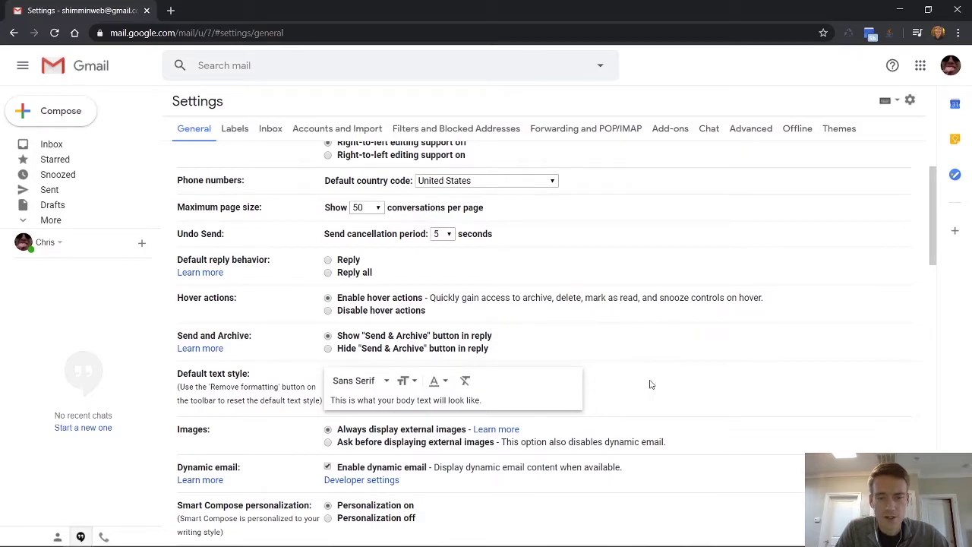
Examine the General settings from default text style through Smart Compose, conversation view, nudges, notifications and stars to the signature.
scroll(649, 384, down, 2)
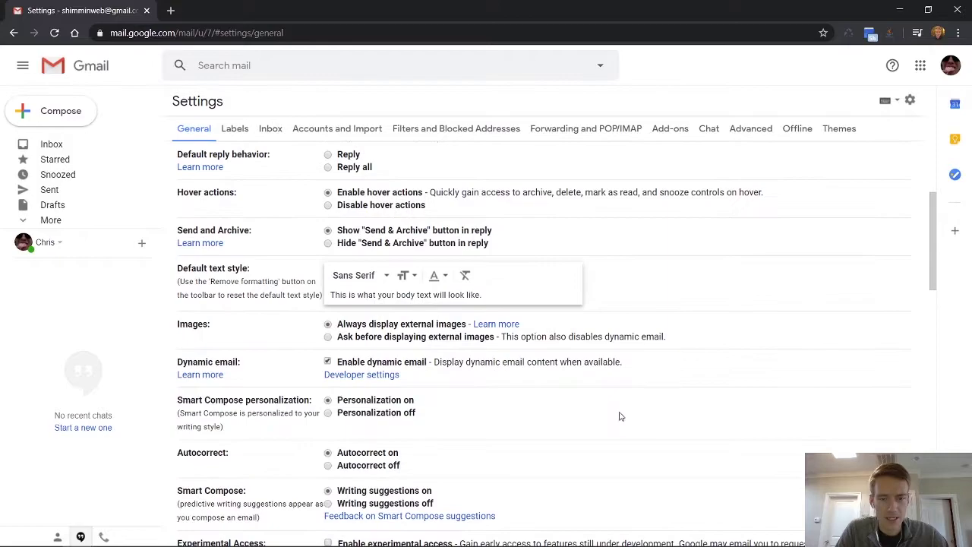
scroll(573, 421, down, 2)
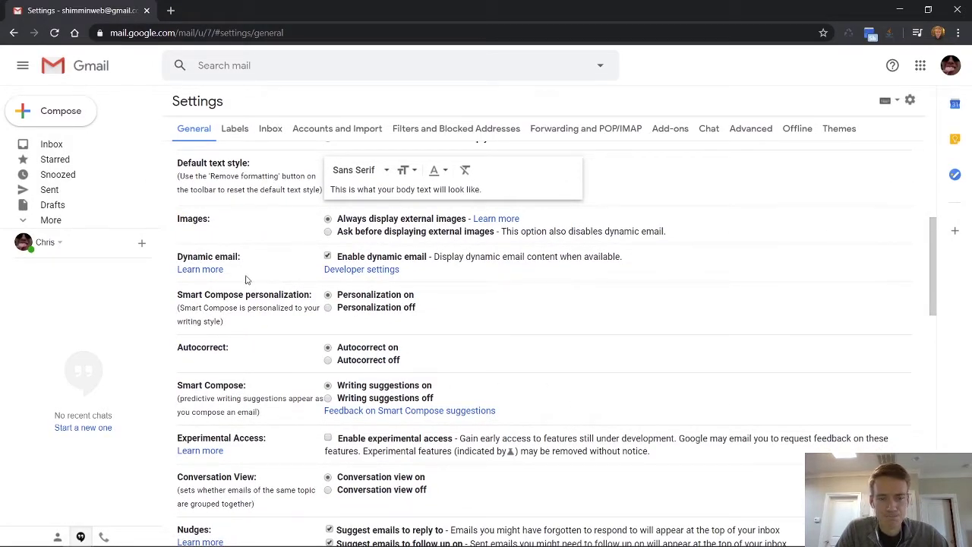
scroll(248, 281, down, 2)
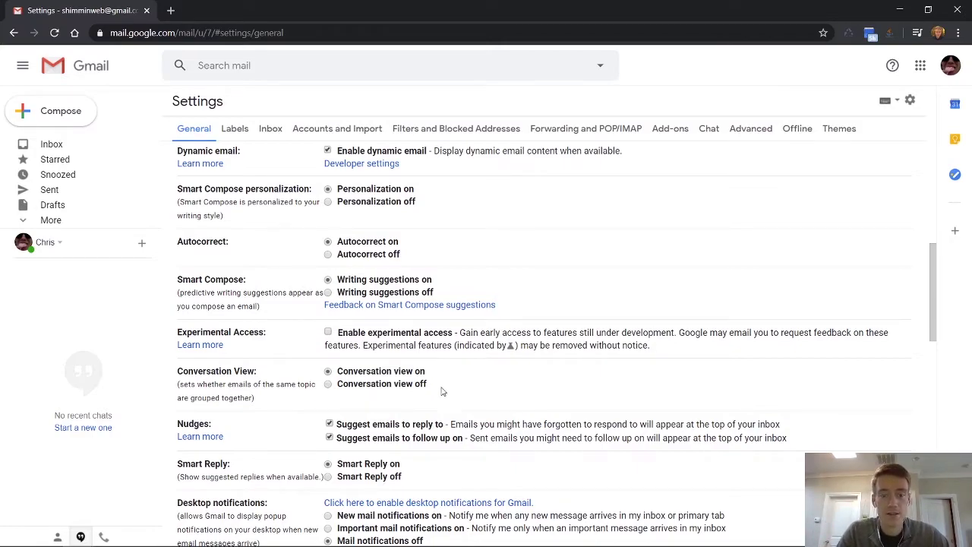
scroll(459, 384, down, 3)
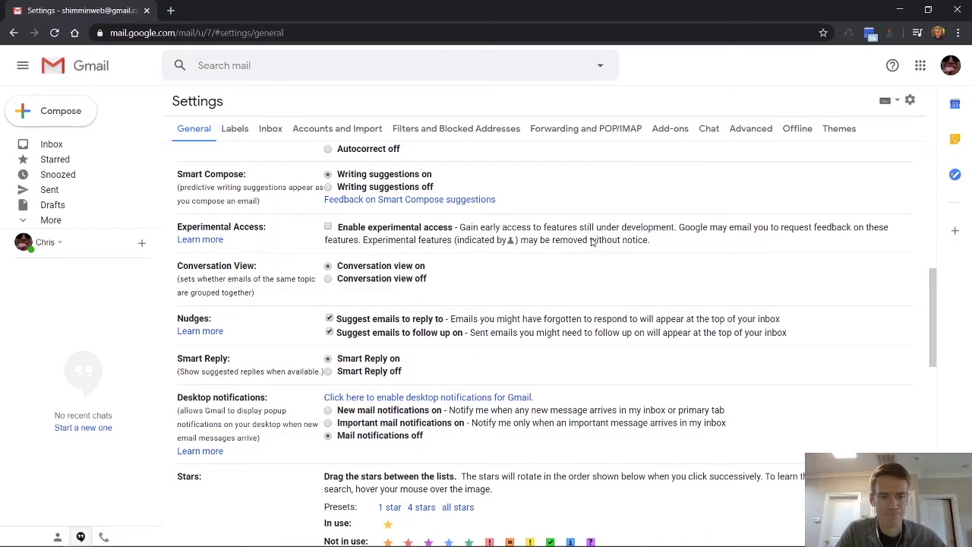
scroll(479, 321, down, 2)
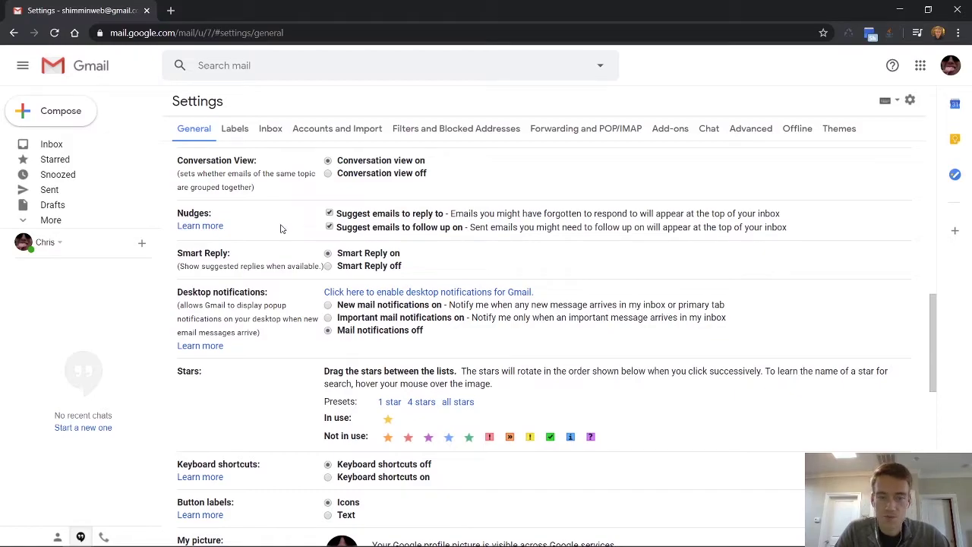
scroll(280, 229, down, 3)
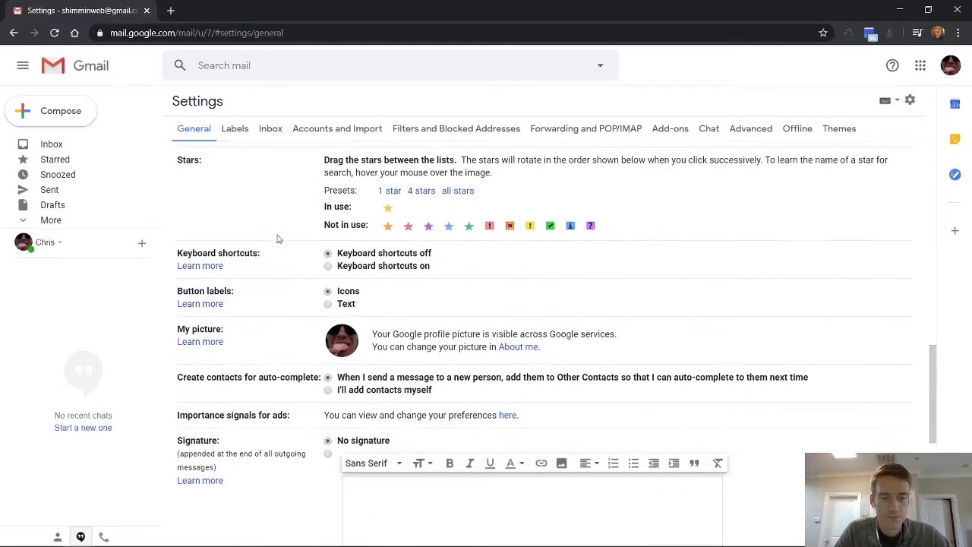
scroll(281, 244, down, 2)
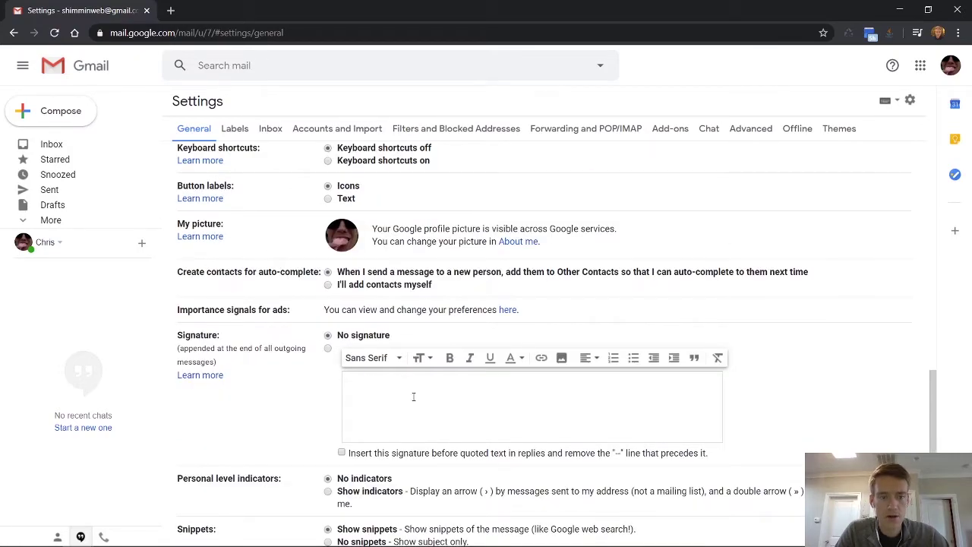
scroll(399, 398, down, 2)
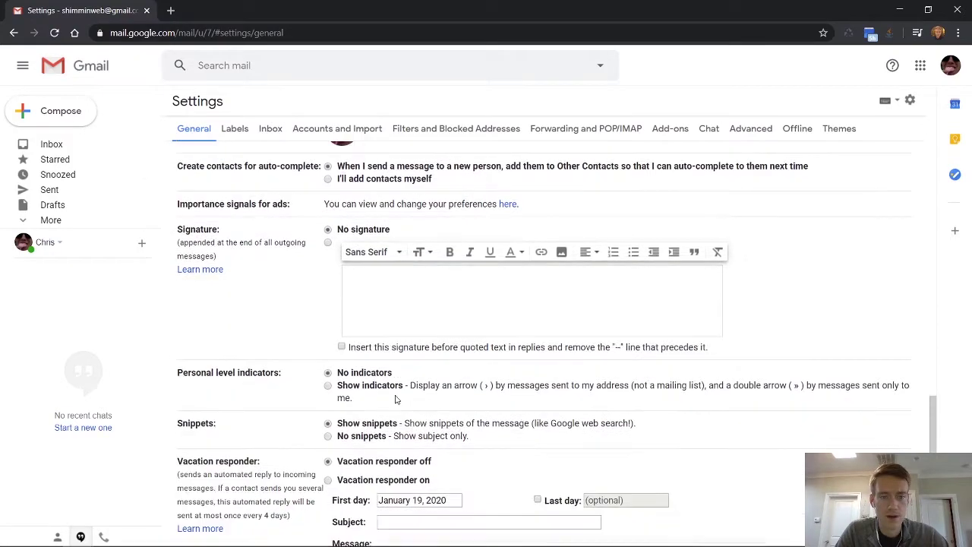
Inspect the empty signature editor and the vacation responder message editor in the General settings.
click(437, 313)
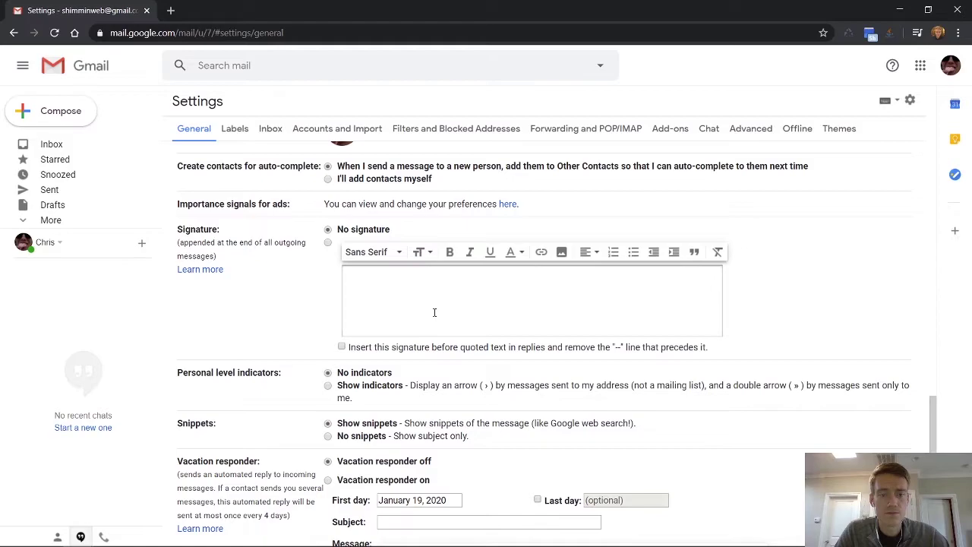
scroll(434, 313, down, 2)
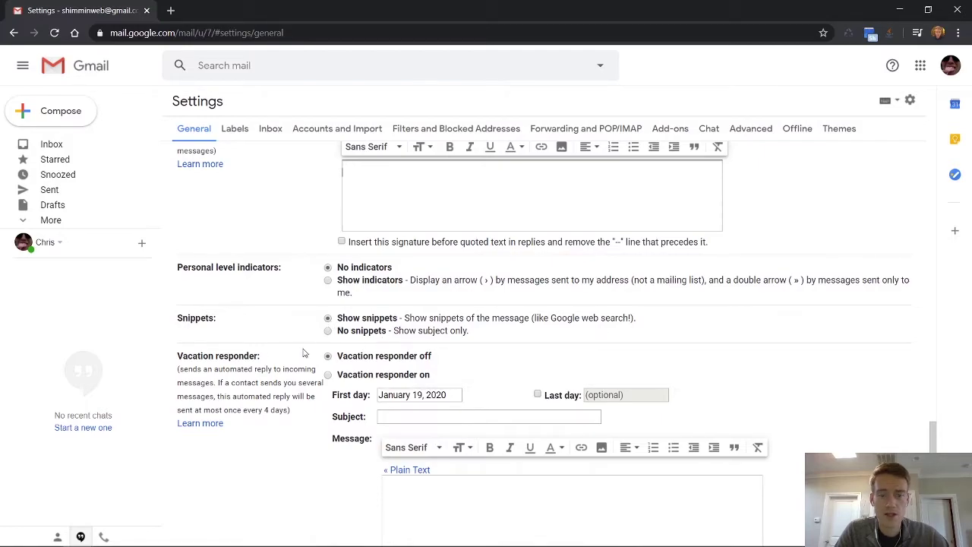
scroll(326, 357, down, 3)
click(495, 408)
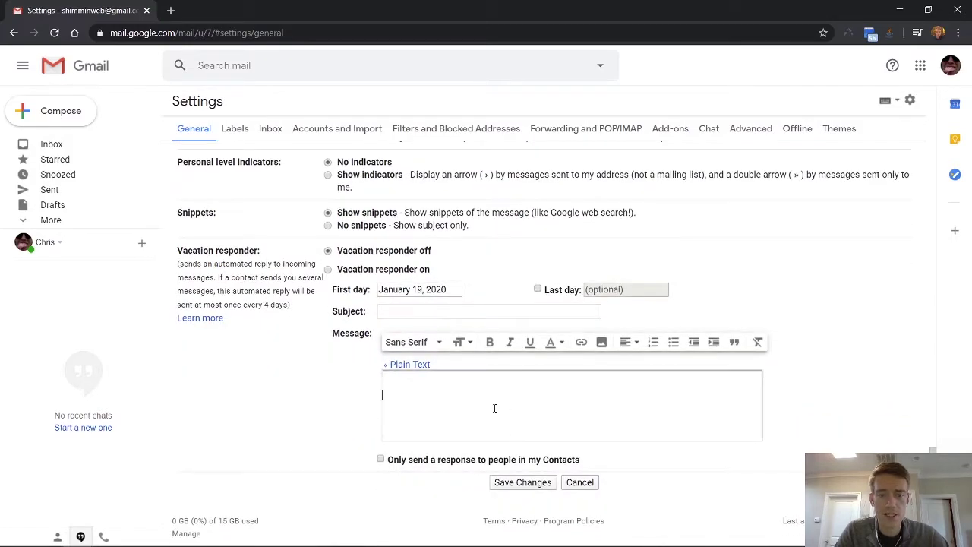
scroll(433, 393, up, 10)
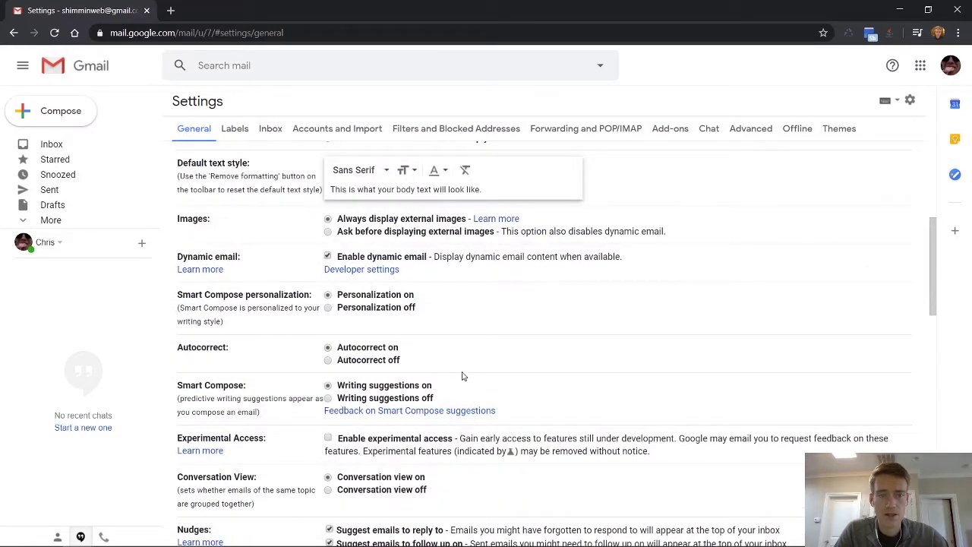
scroll(458, 376, up, 3)
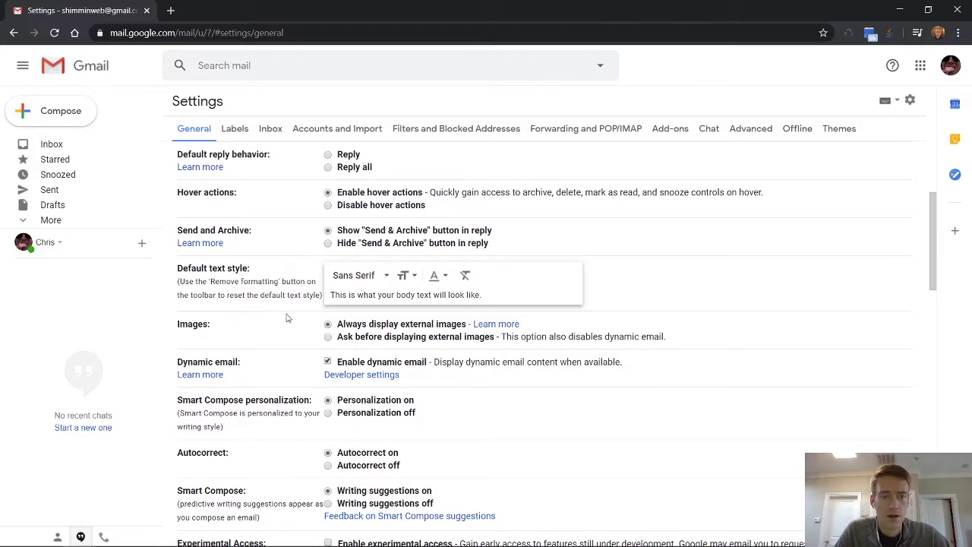
scroll(288, 318, up, 2)
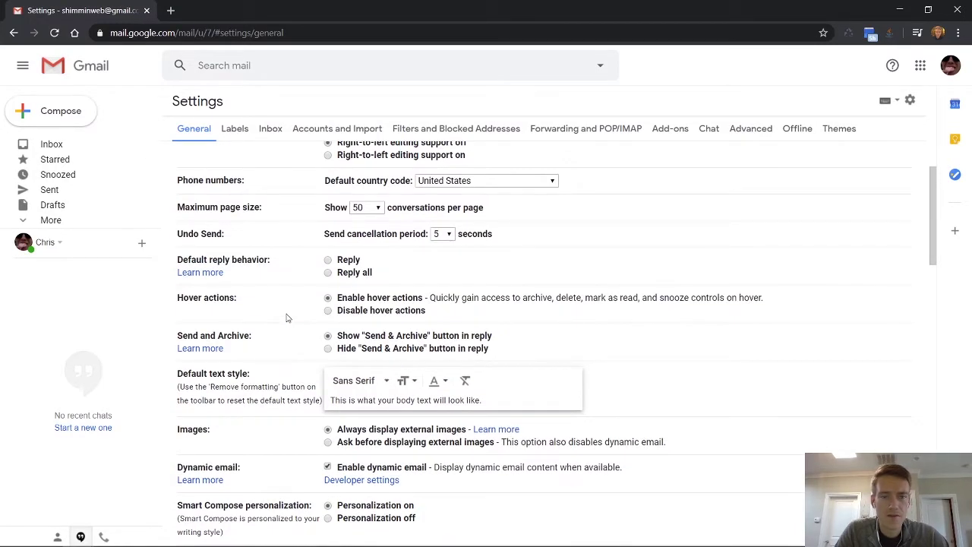
scroll(288, 318, up, 1)
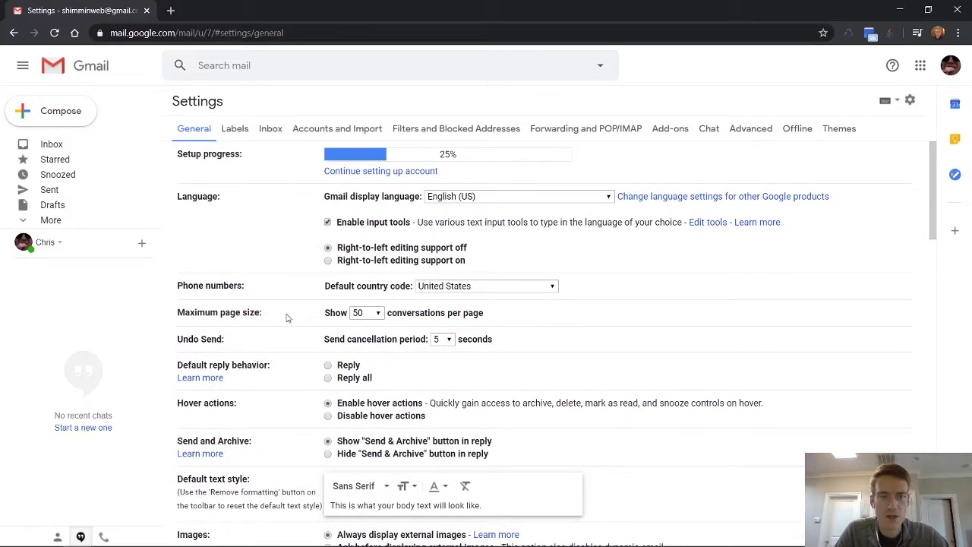
Look through the Labels settings and briefly view Accounts and Import and Filters and Blocked Addresses.
click(232, 131)
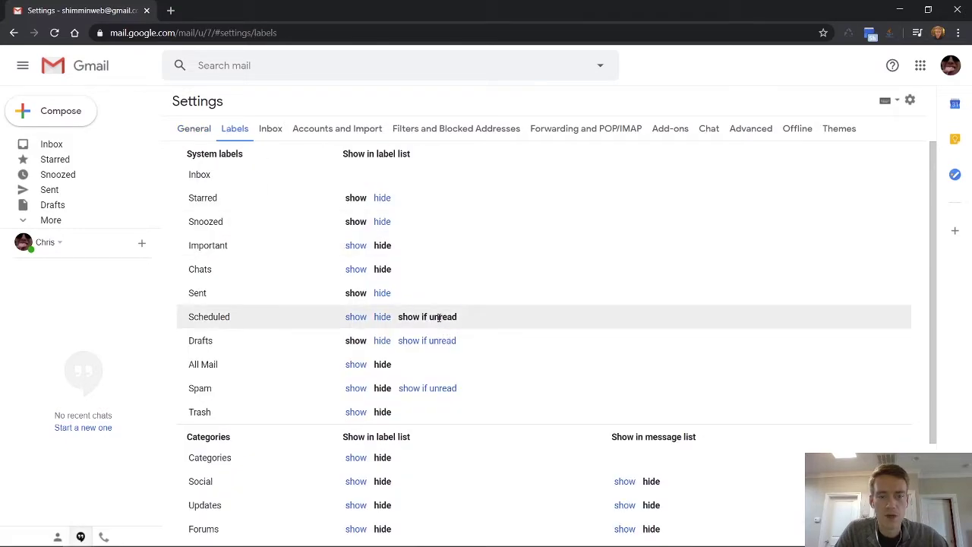
scroll(291, 187, down, 2)
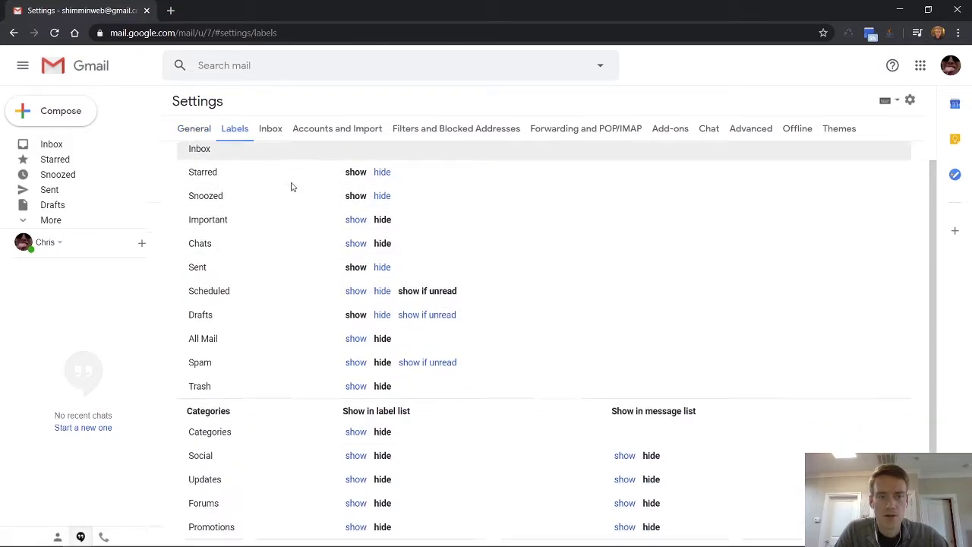
scroll(291, 183, up, 2)
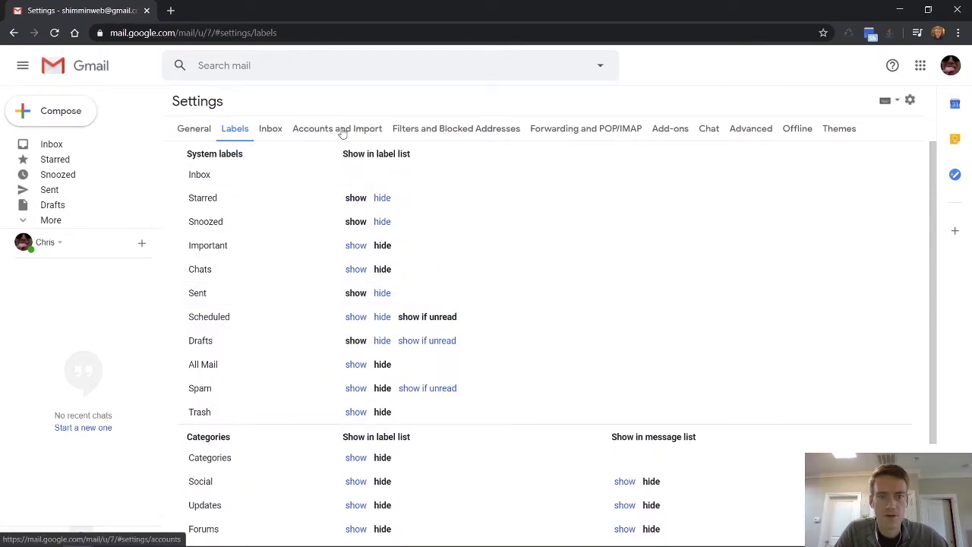
click(332, 133)
click(435, 133)
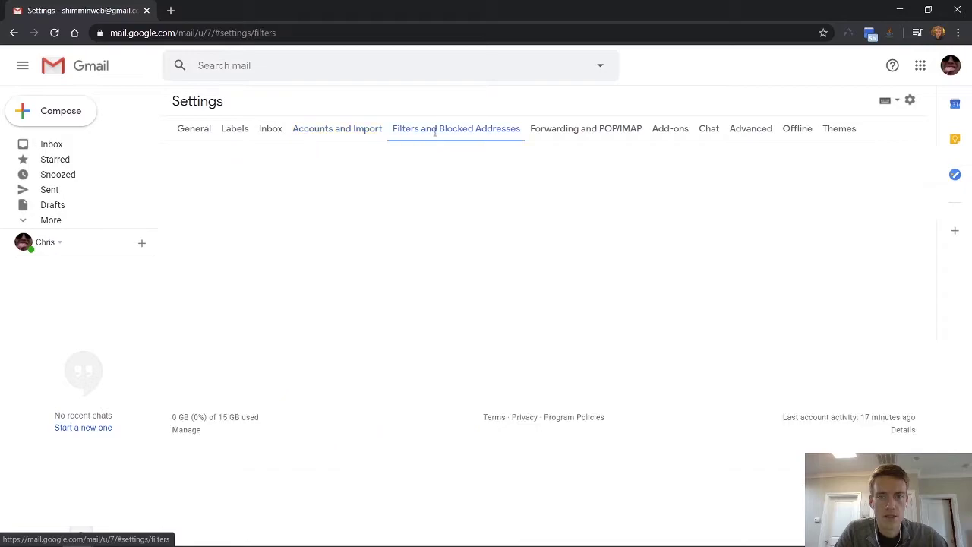
Check the category options in the Inbox settings and save the inbox settings without discarding the changes.
click(270, 129)
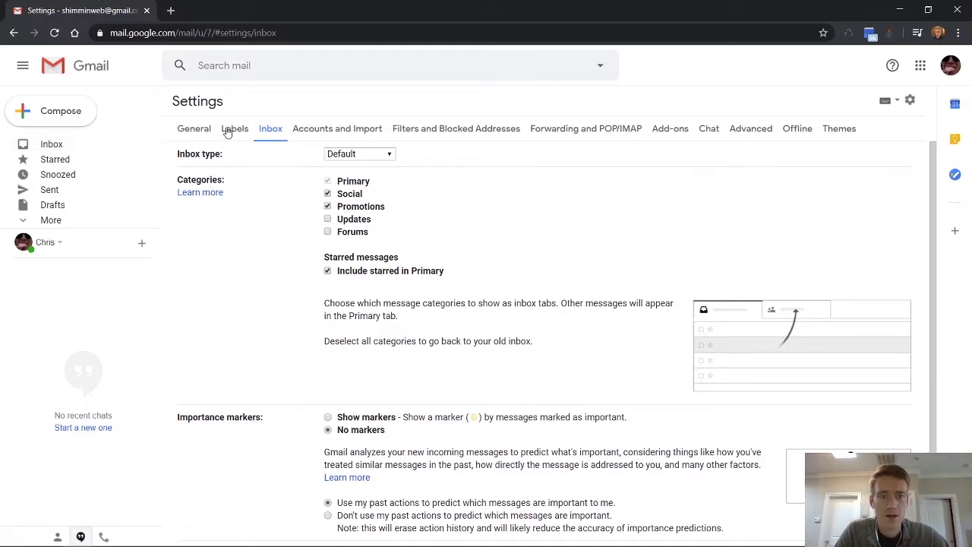
mouse_move(326, 219)
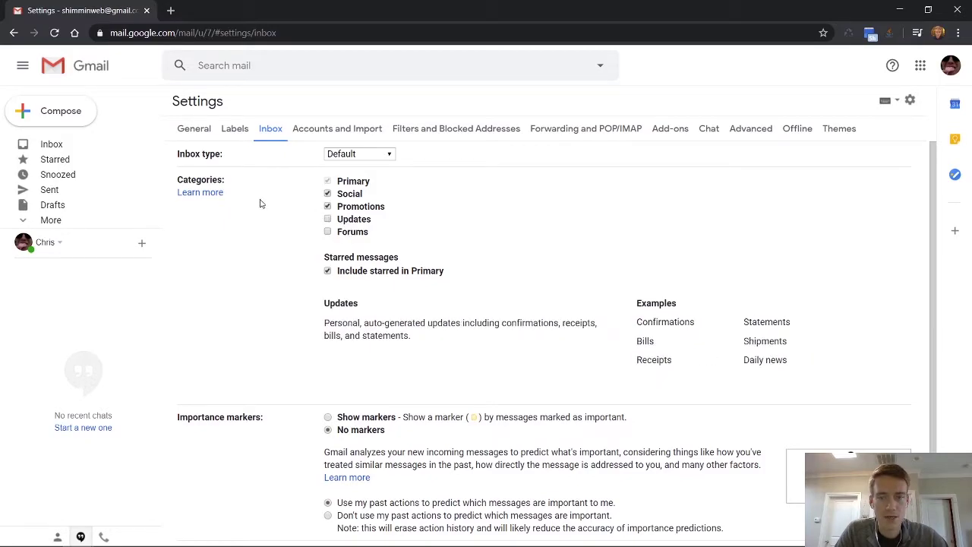
click(70, 145)
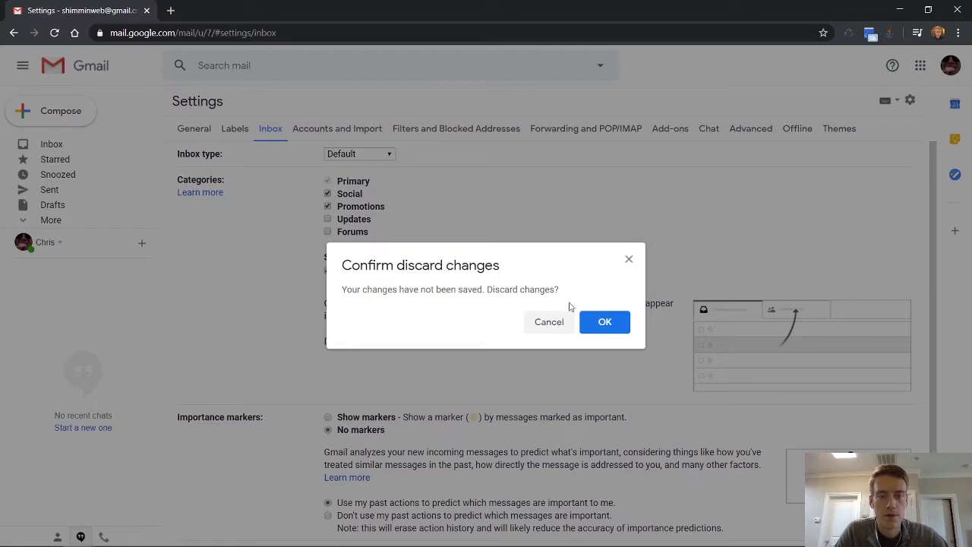
click(628, 259)
scroll(398, 231, down, 3)
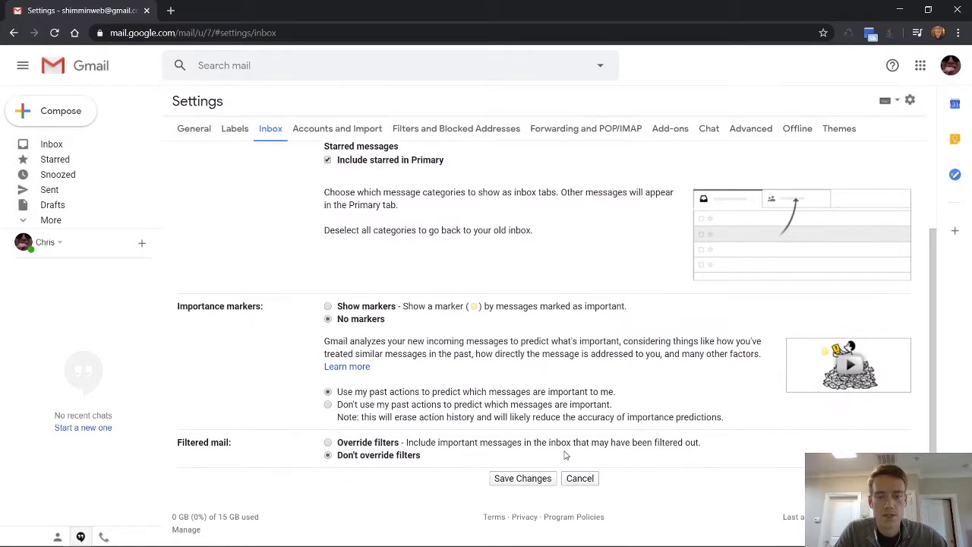
click(528, 482)
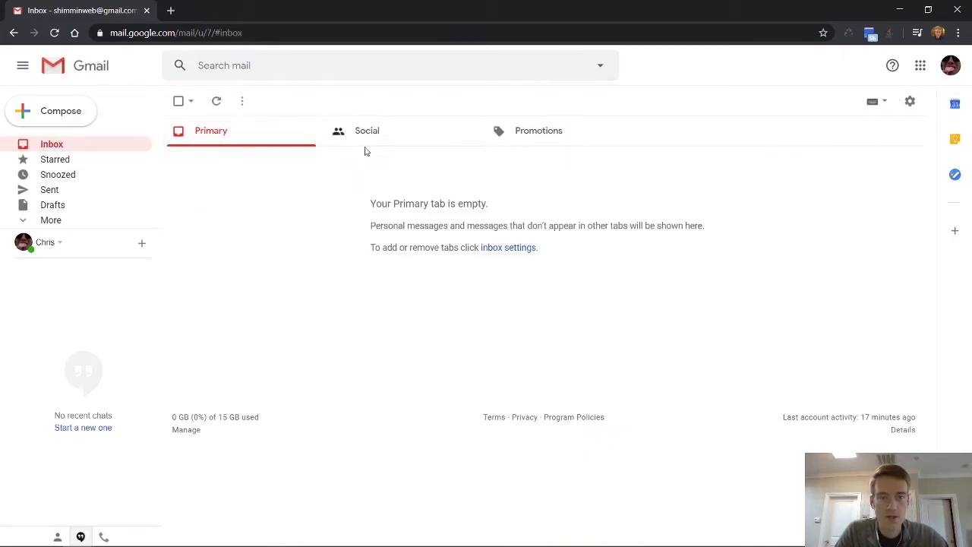
View the inbox's Social, Primary and Promotions categories in turn.
click(401, 133)
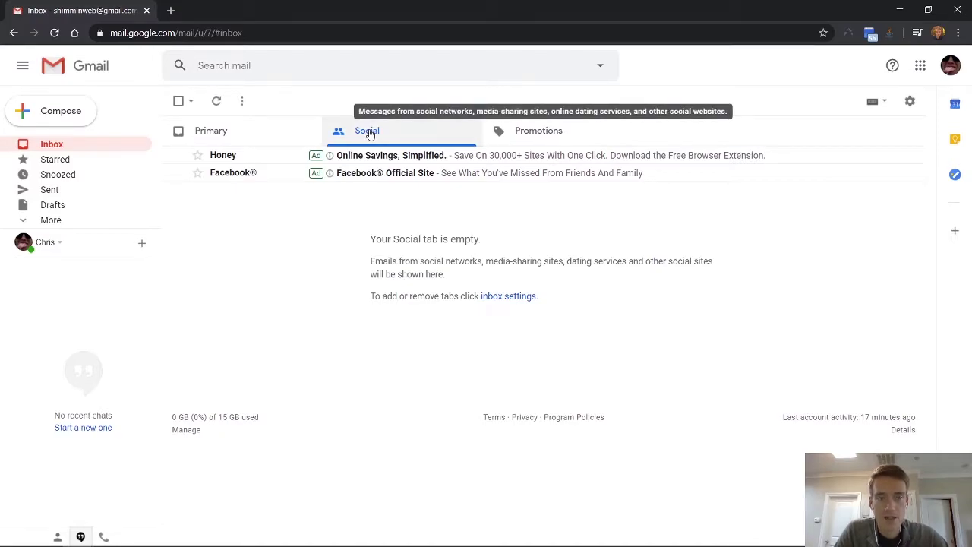
click(267, 132)
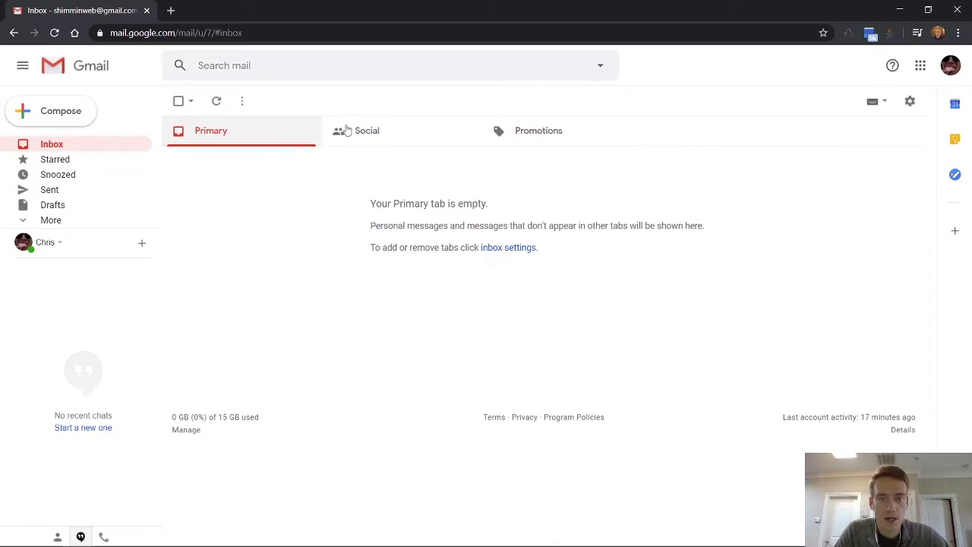
click(429, 125)
click(532, 133)
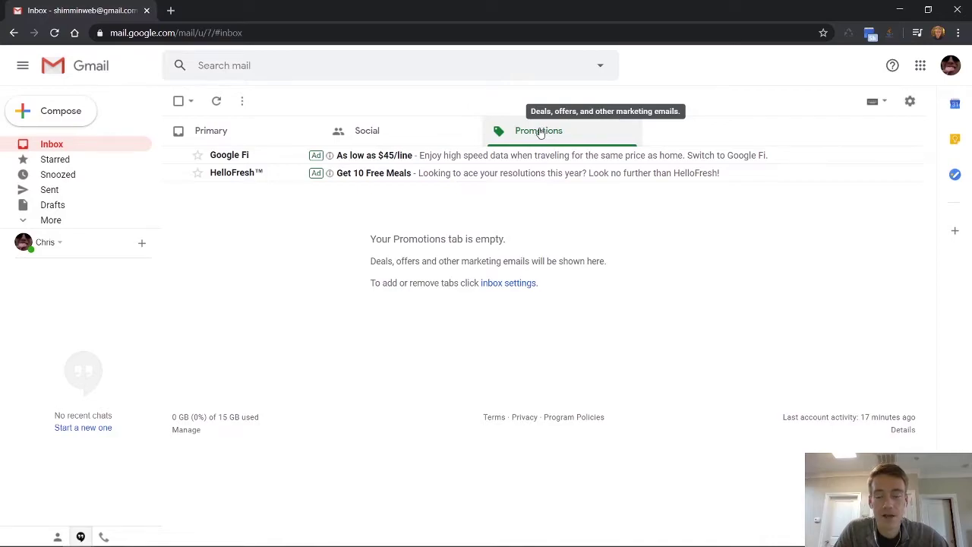
Turn off the Promotions and Social categories in the Inbox settings, leaving only Primary selected.
click(88, 144)
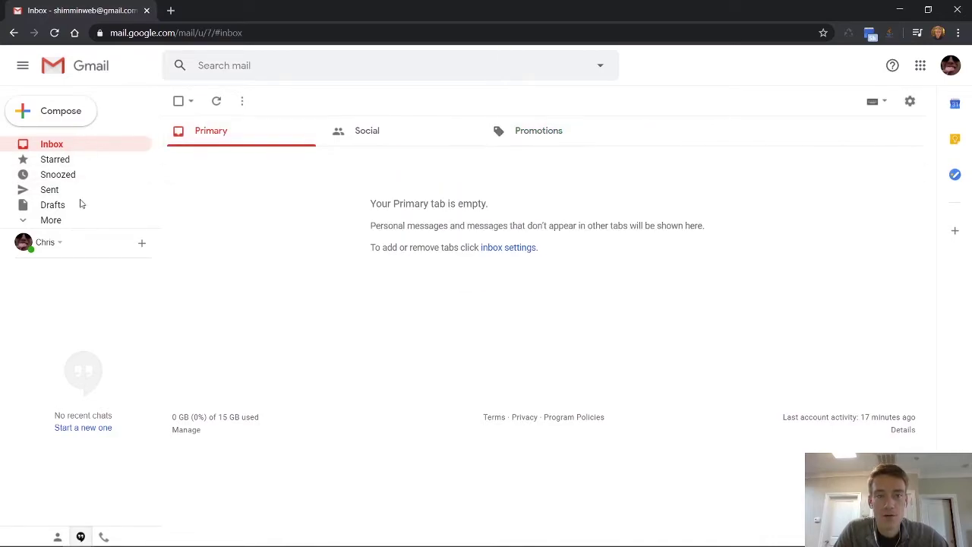
click(911, 102)
click(872, 179)
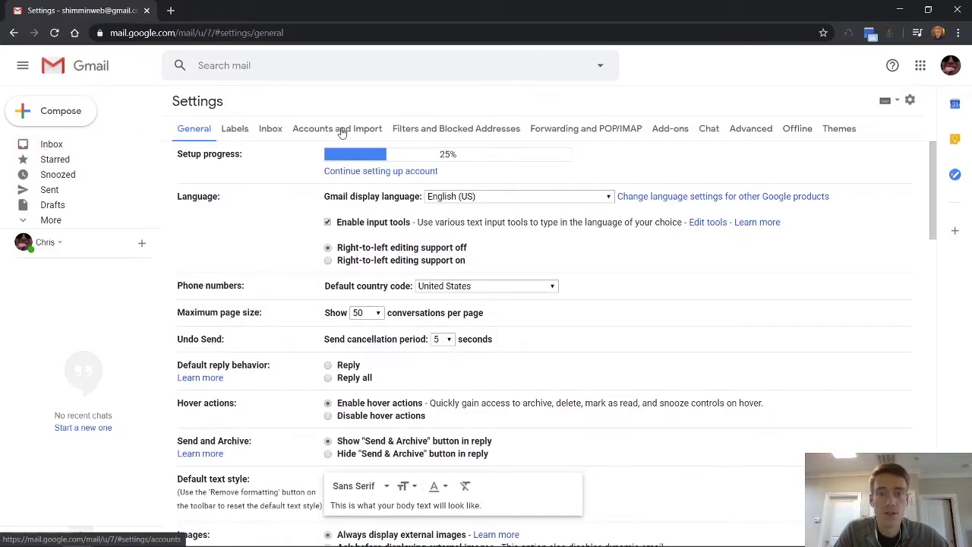
click(452, 128)
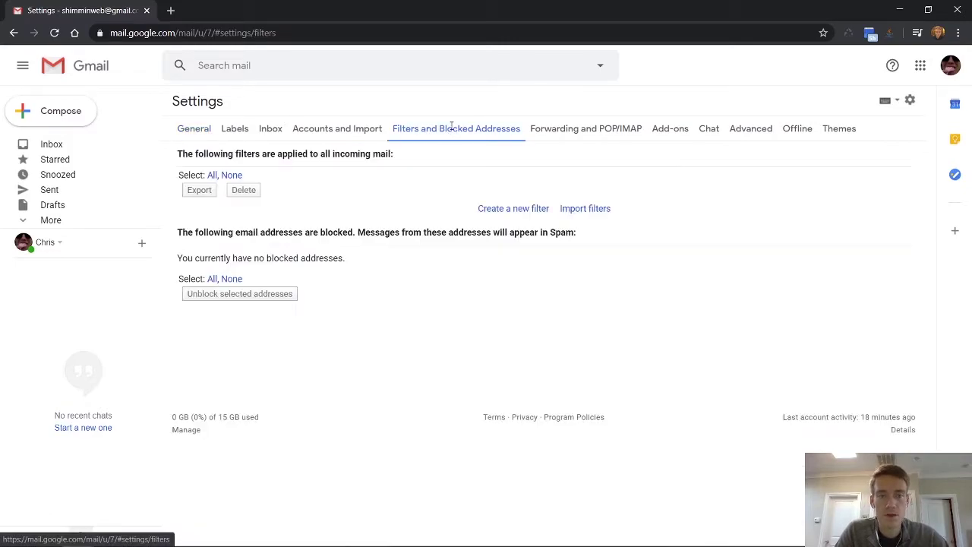
click(356, 127)
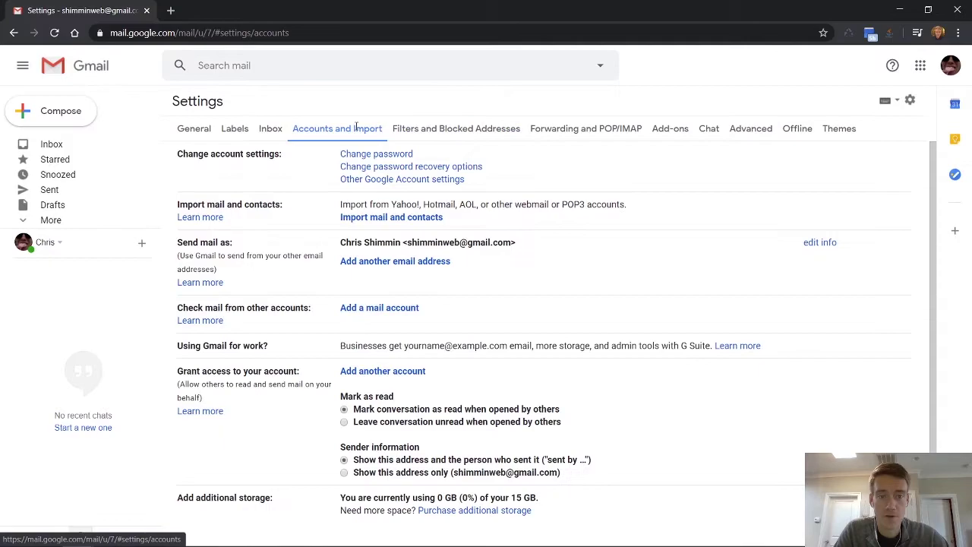
click(270, 129)
click(327, 207)
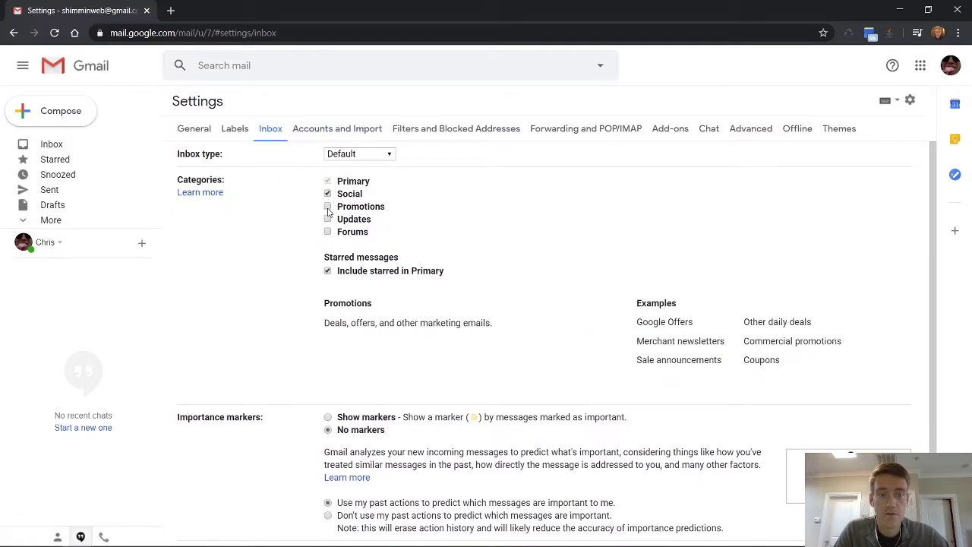
click(327, 193)
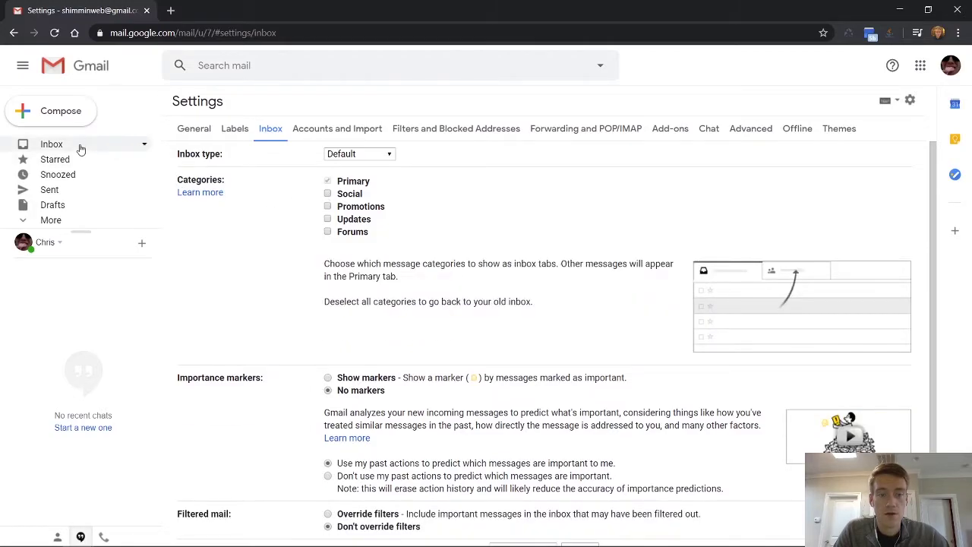
Save the inbox settings without discarding the changes and return to the inbox.
scroll(462, 319, down, 2)
click(523, 478)
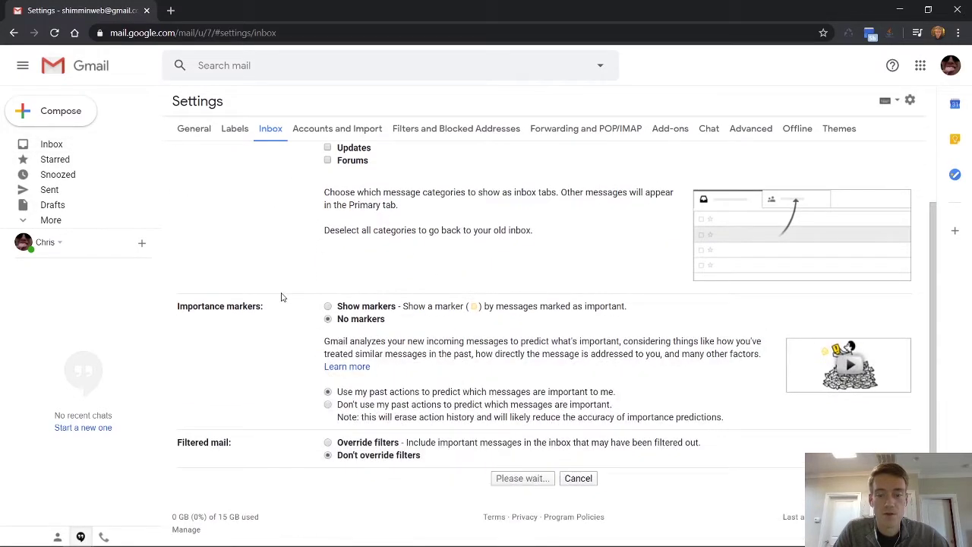
click(76, 145)
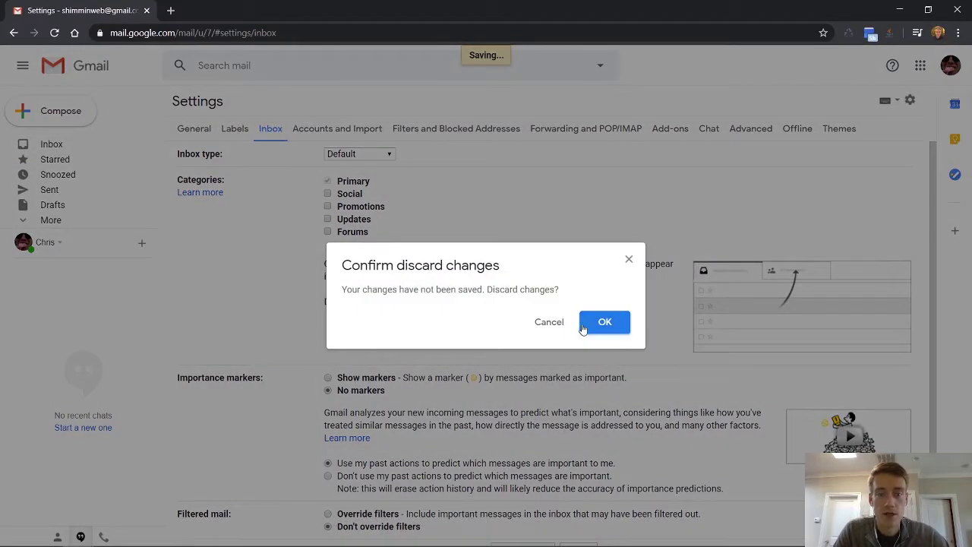
click(550, 324)
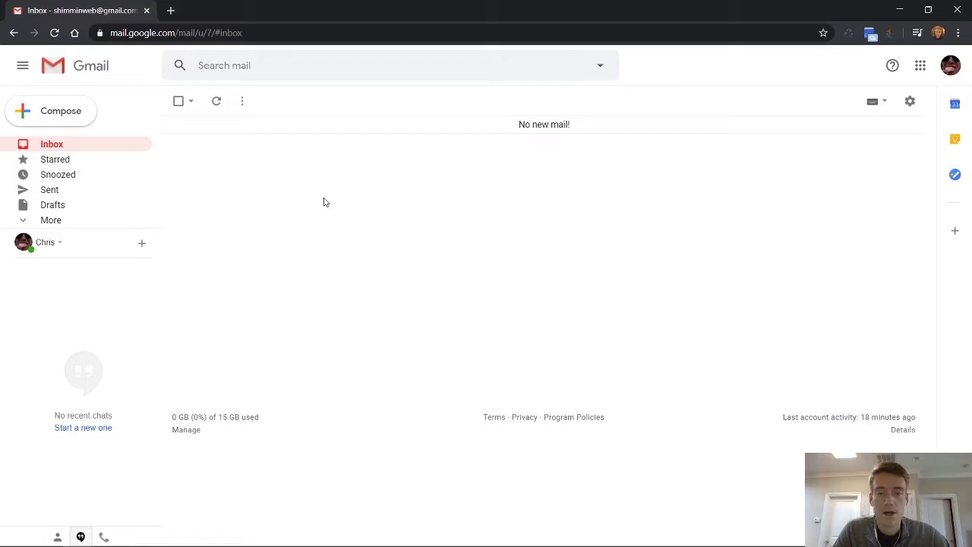
Turn the Social and Promotions categories back on in the Inbox settings and save the changes.
click(920, 103)
click(861, 182)
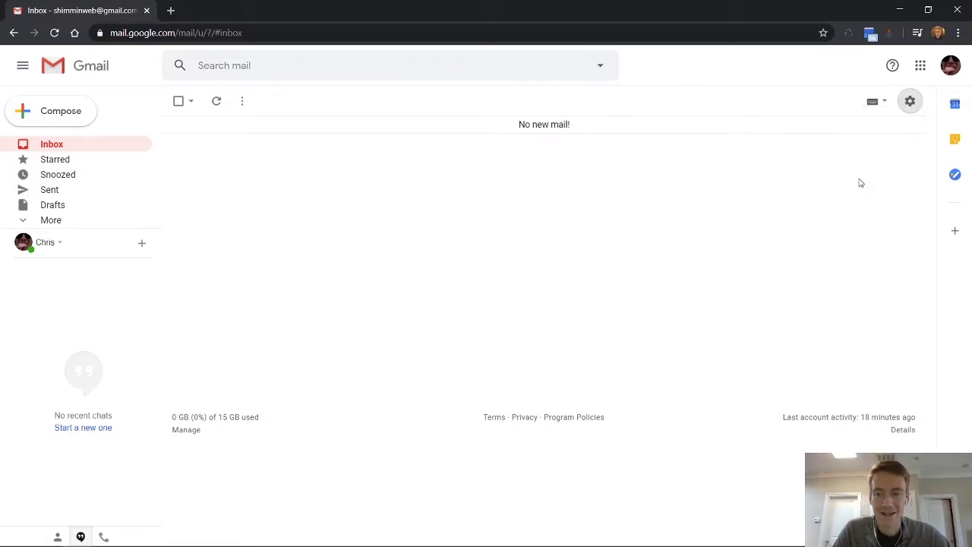
click(405, 129)
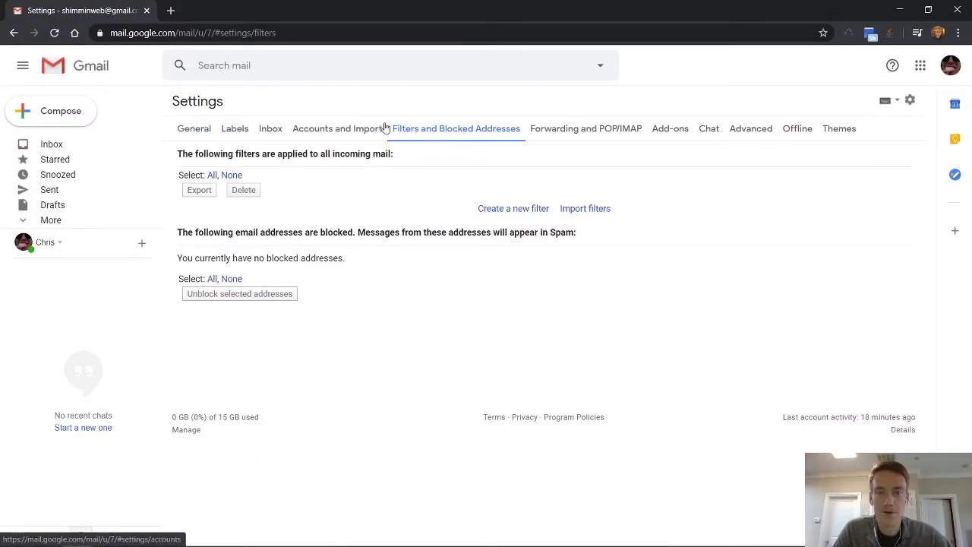
click(358, 128)
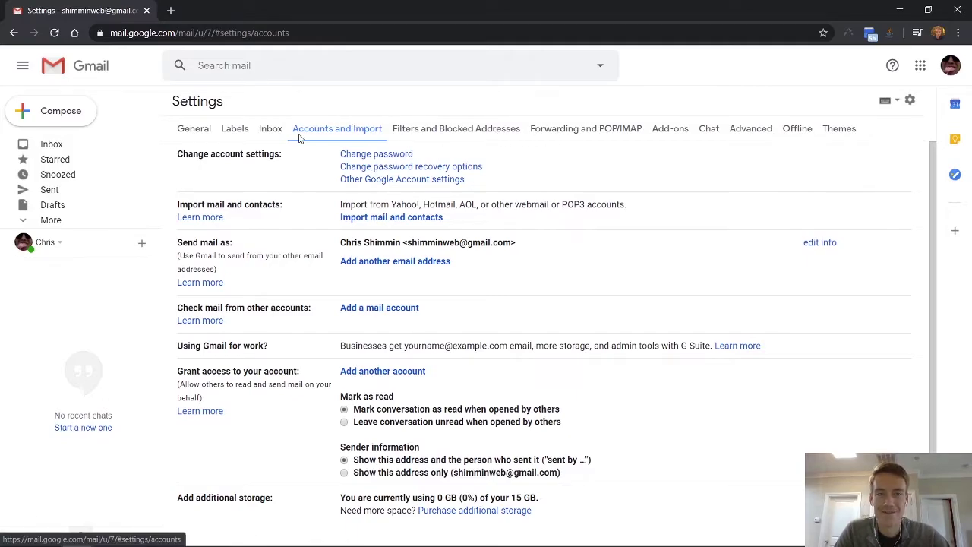
click(244, 132)
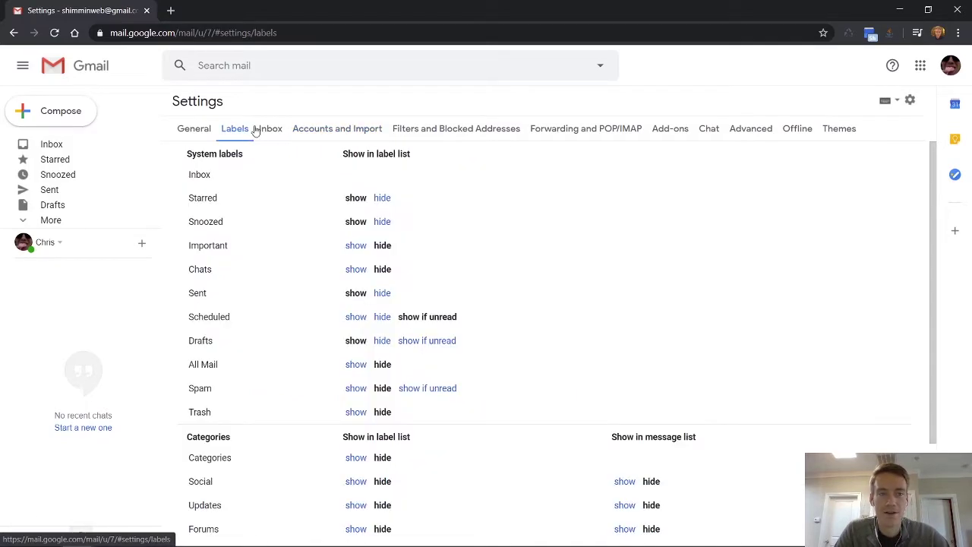
click(259, 130)
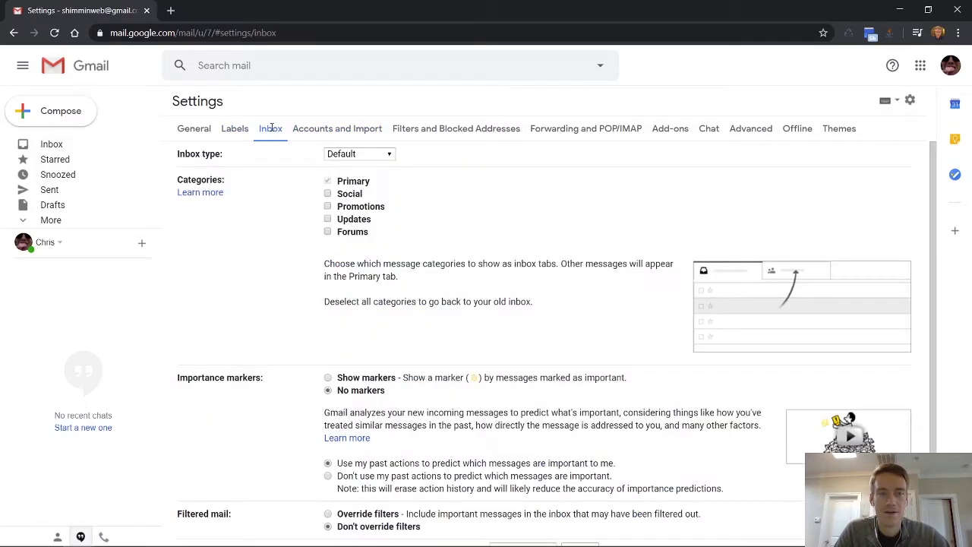
click(327, 194)
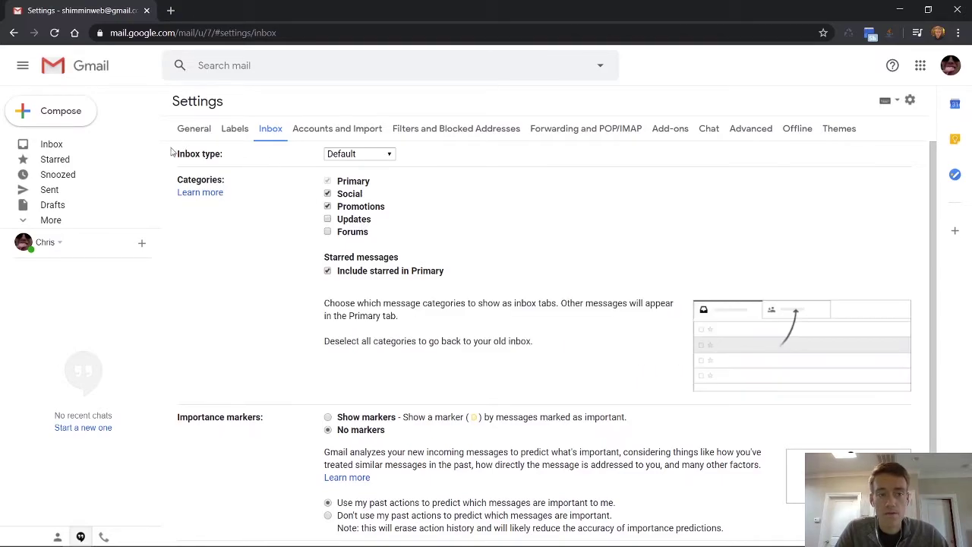
scroll(473, 274, down, 3)
click(540, 480)
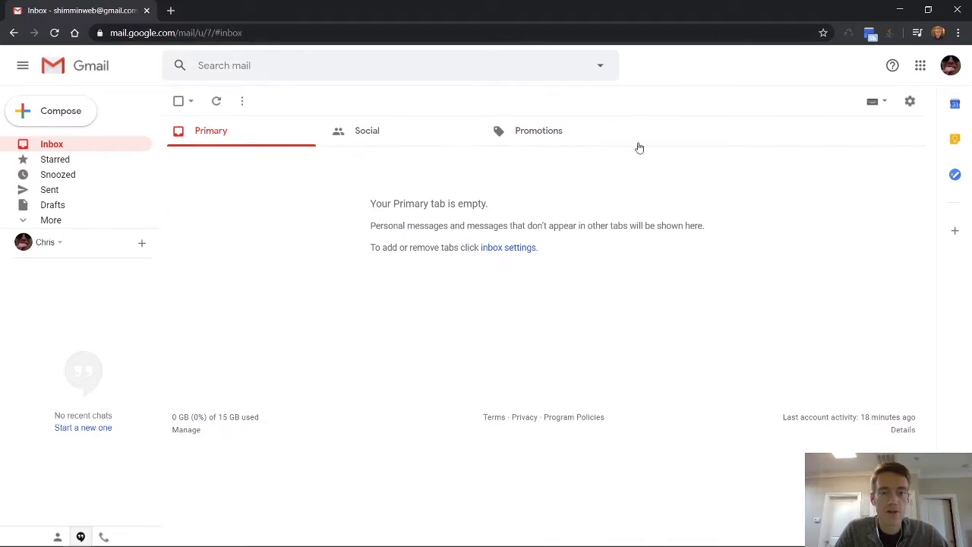
Review the Accounts and Import settings, including the domain of the sending address, and the Forwarding and POP/IMAP settings.
click(911, 101)
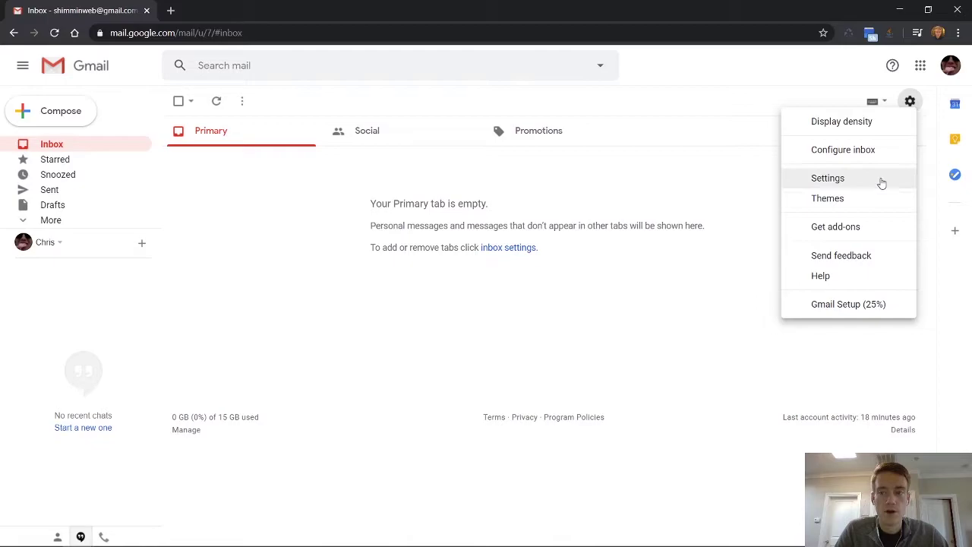
click(828, 178)
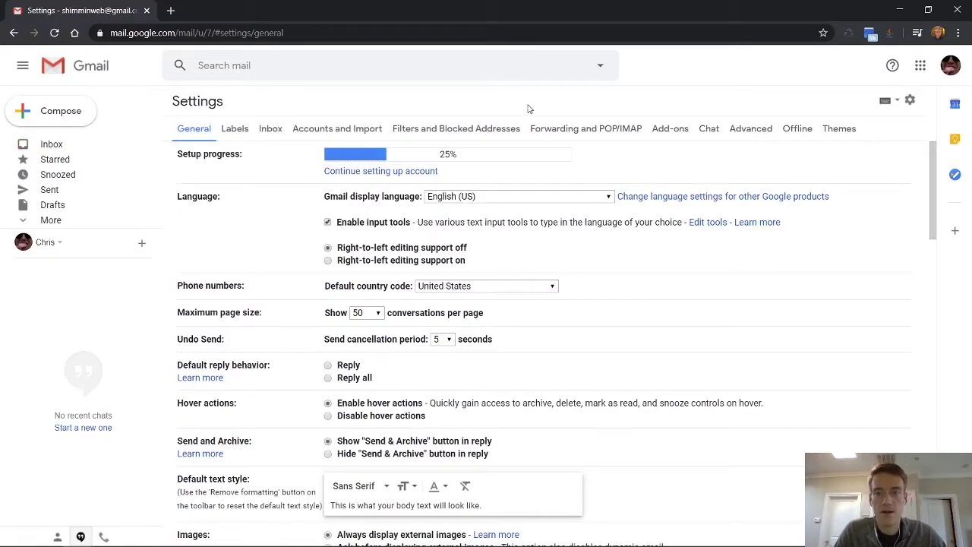
click(543, 130)
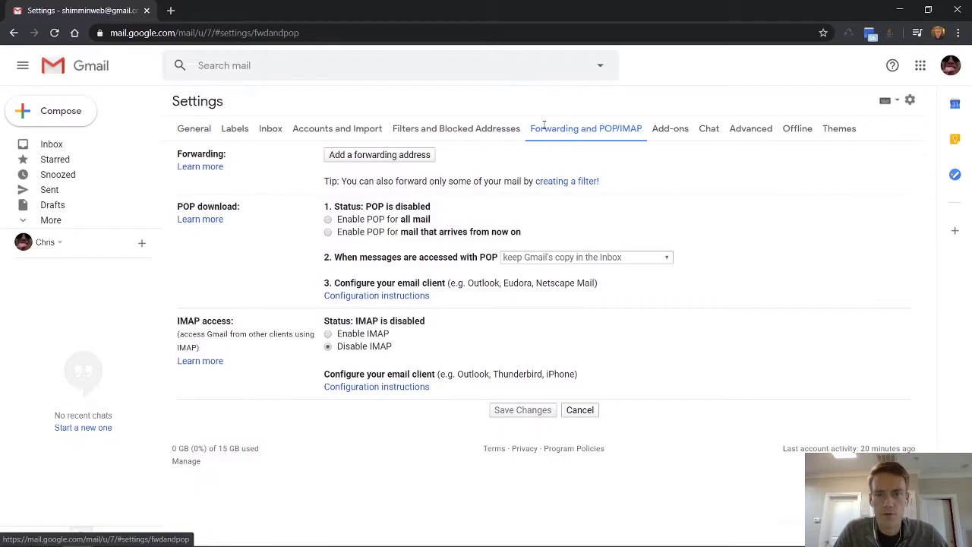
click(241, 131)
click(325, 129)
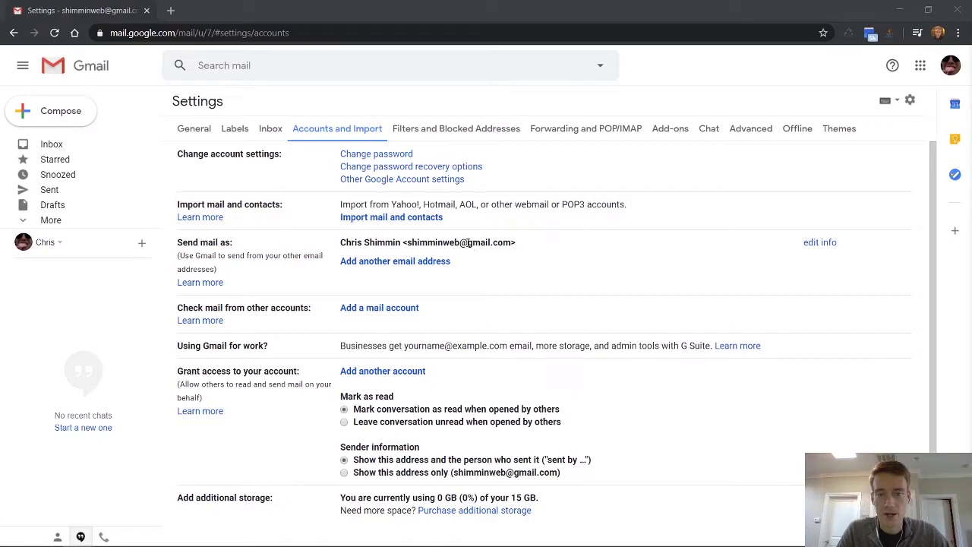
drag(466, 244, 495, 243)
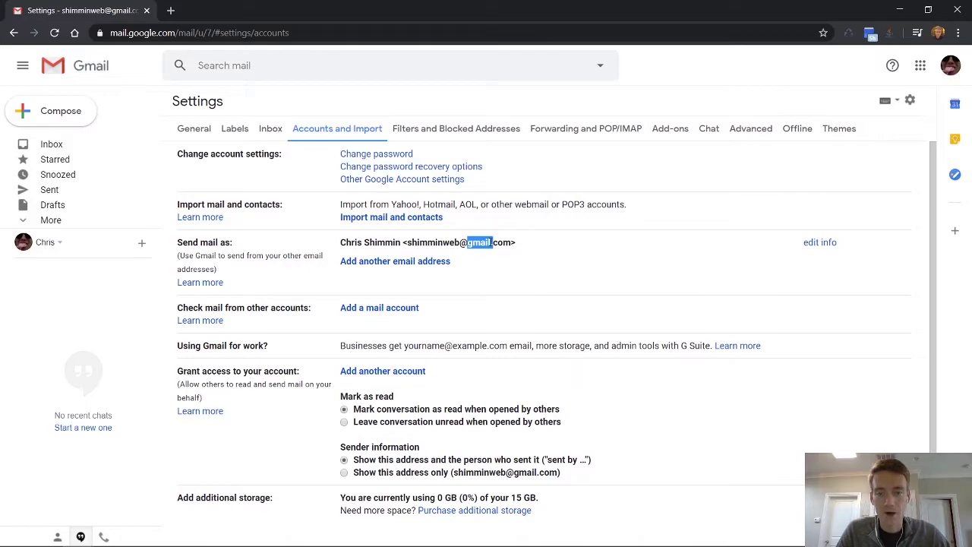
click(493, 243)
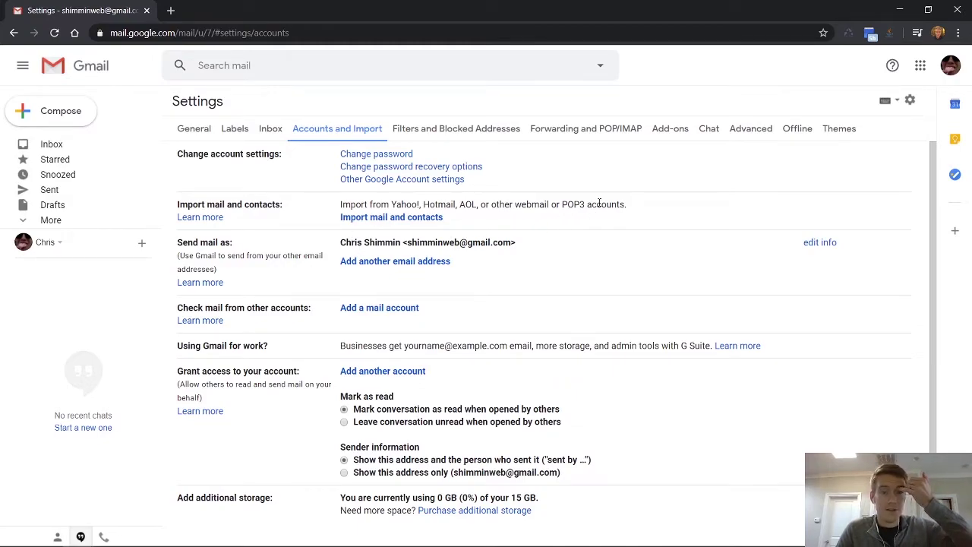
click(471, 133)
click(604, 131)
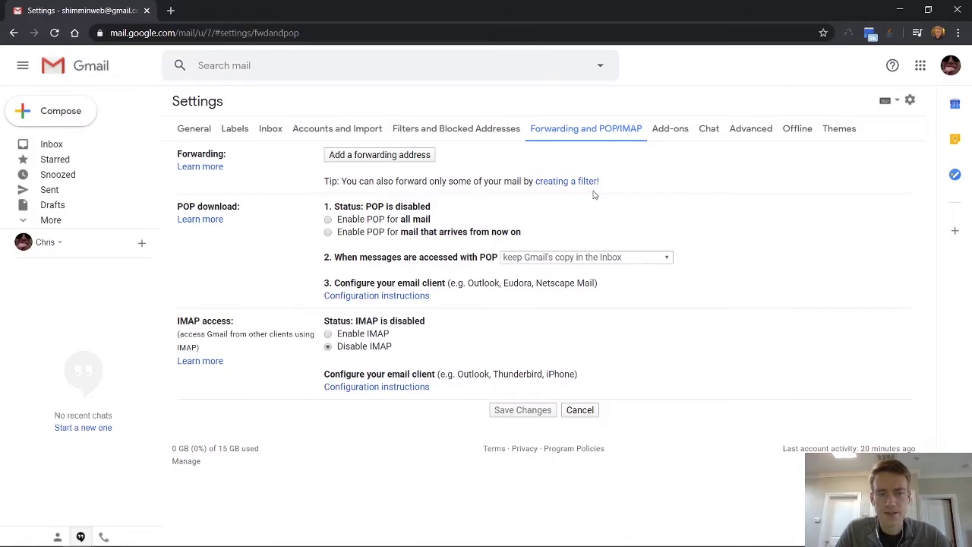
View the Add-ons settings and browse the Gmail add-ons in the G Suite Marketplace, closing it without installing anything.
click(670, 131)
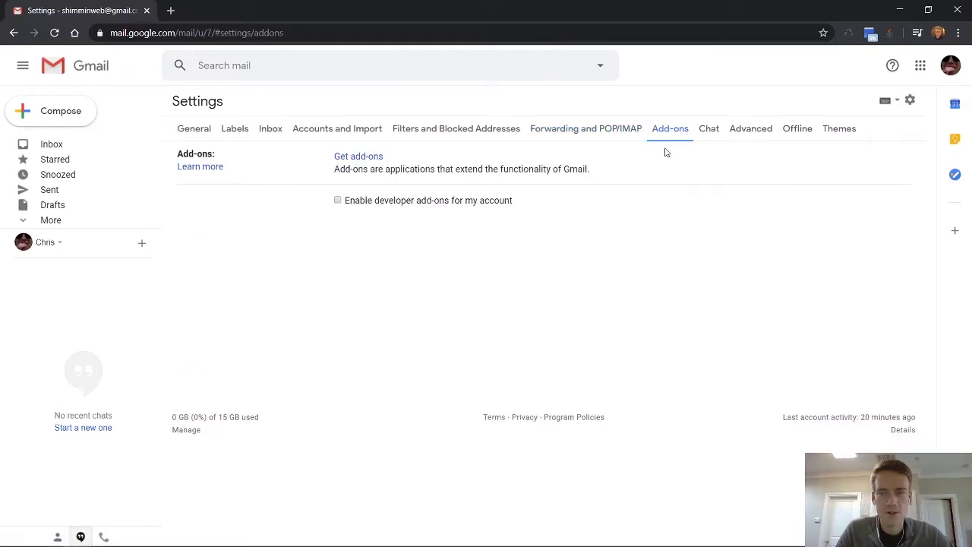
click(952, 240)
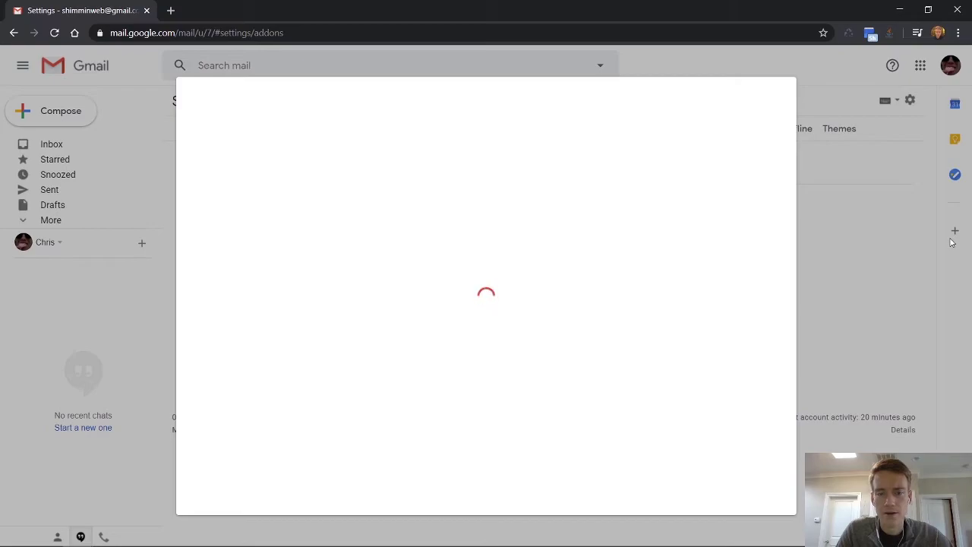
click(950, 241)
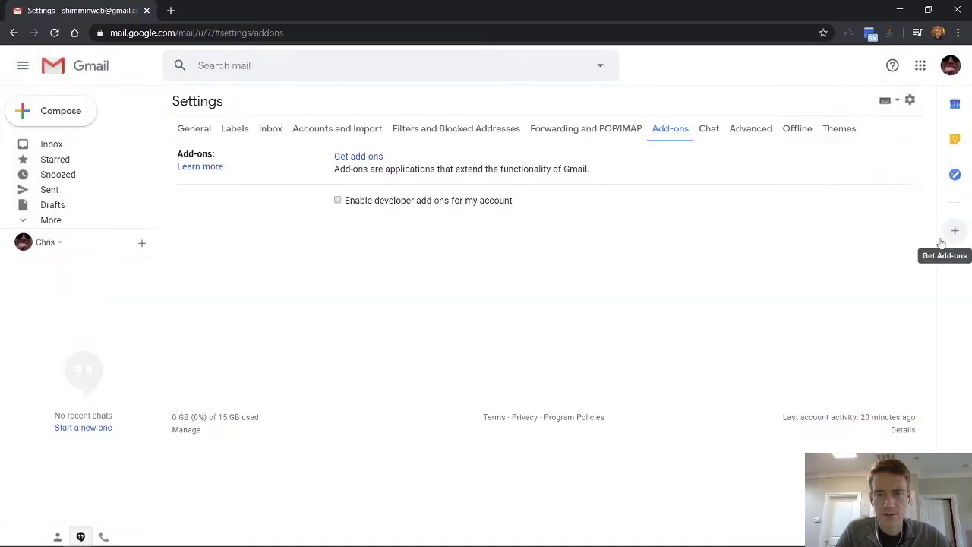
click(949, 242)
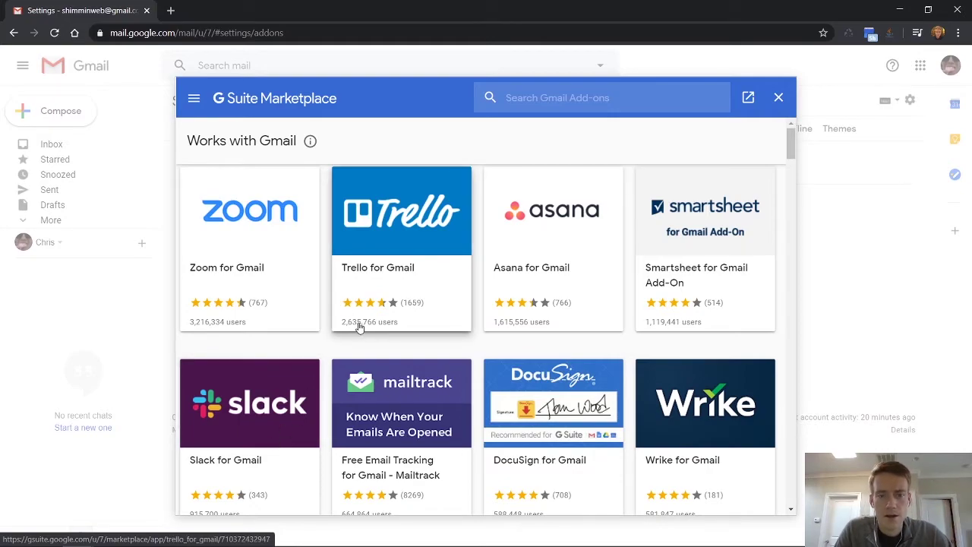
scroll(391, 293, down, 3)
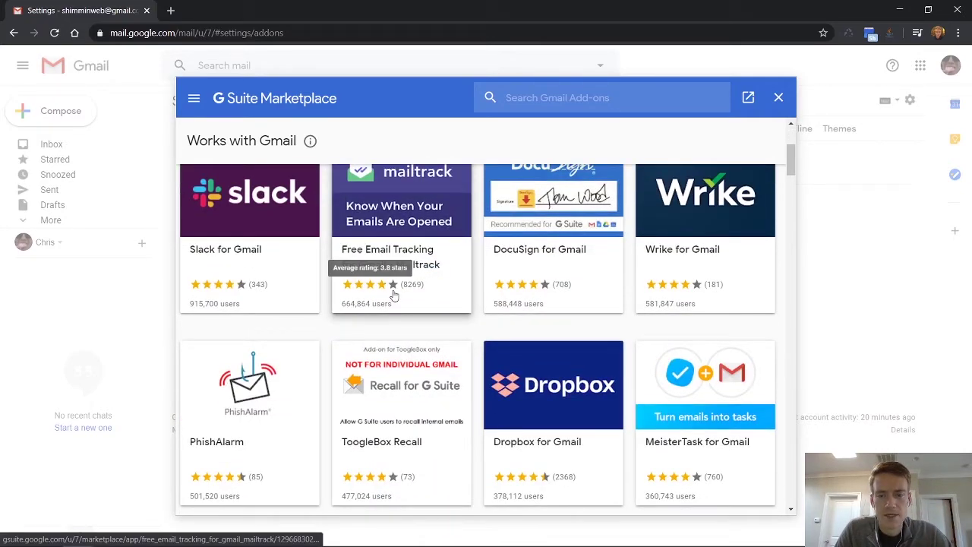
click(778, 100)
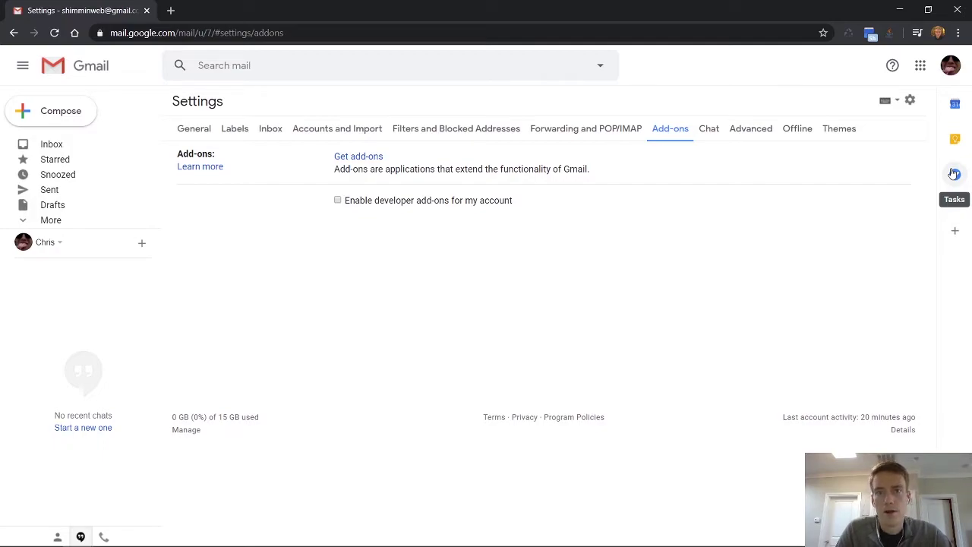
Look through the Chat, Advanced, Offline and Themes settings in turn.
click(710, 129)
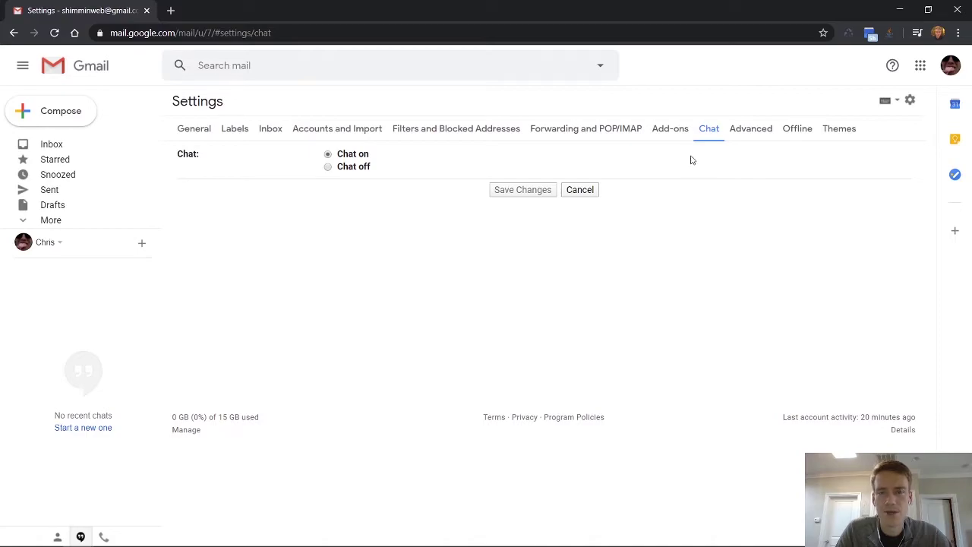
click(750, 131)
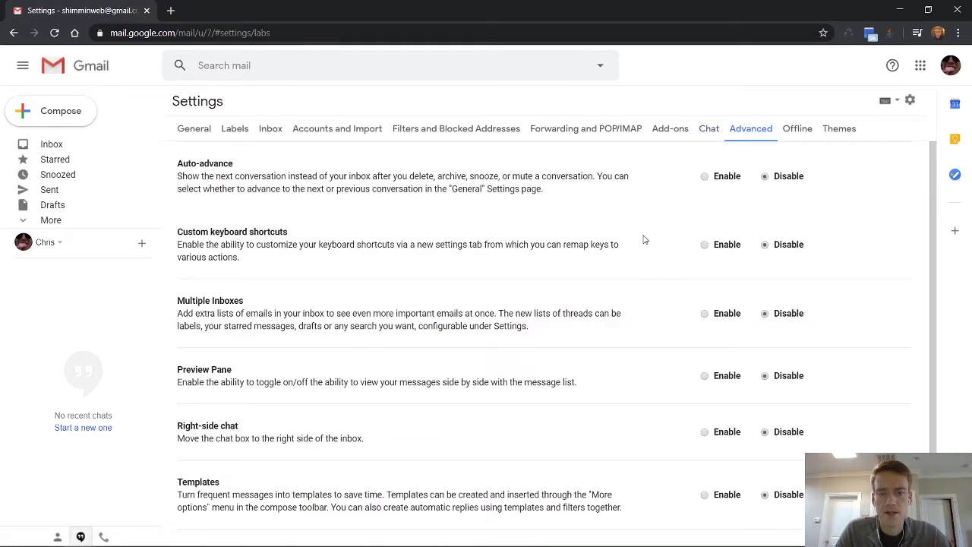
scroll(644, 240, down, 3)
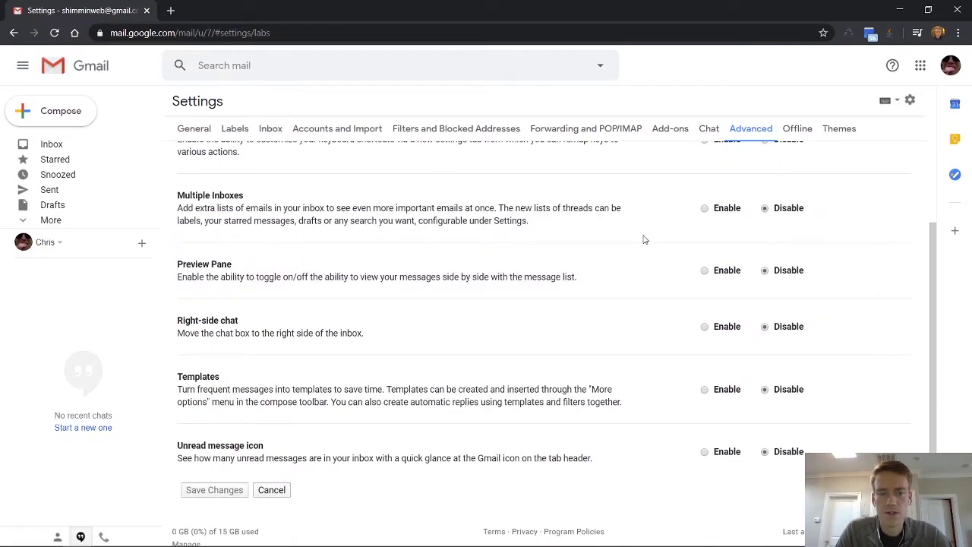
scroll(644, 240, up, 3)
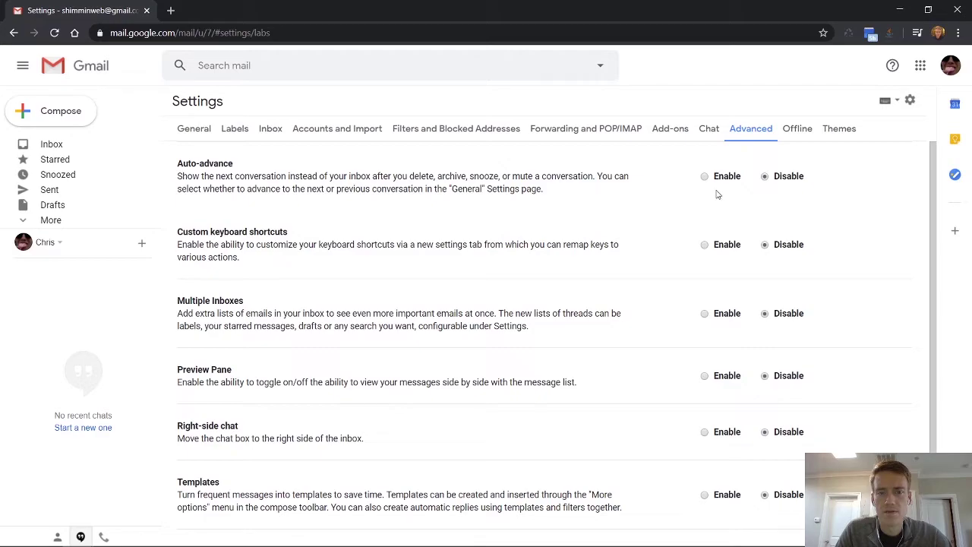
click(797, 131)
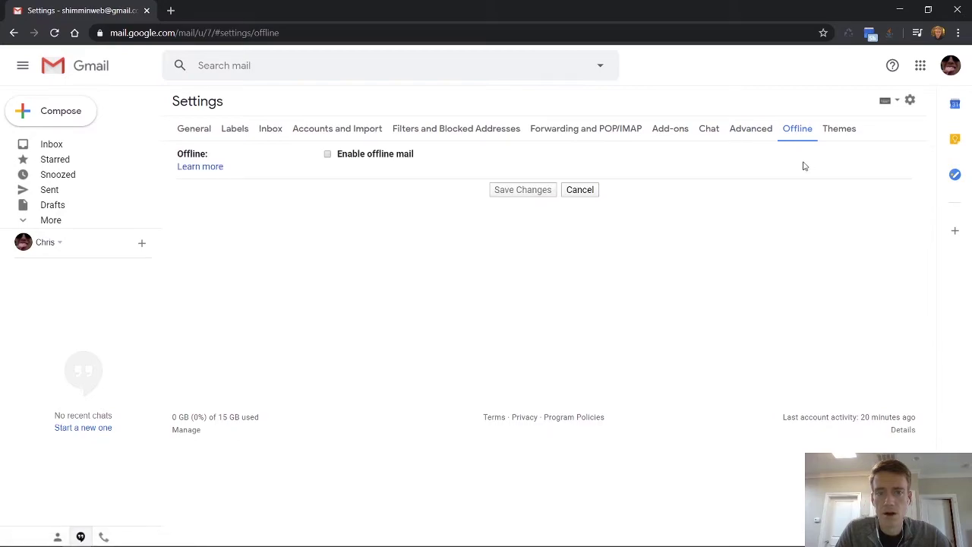
click(839, 133)
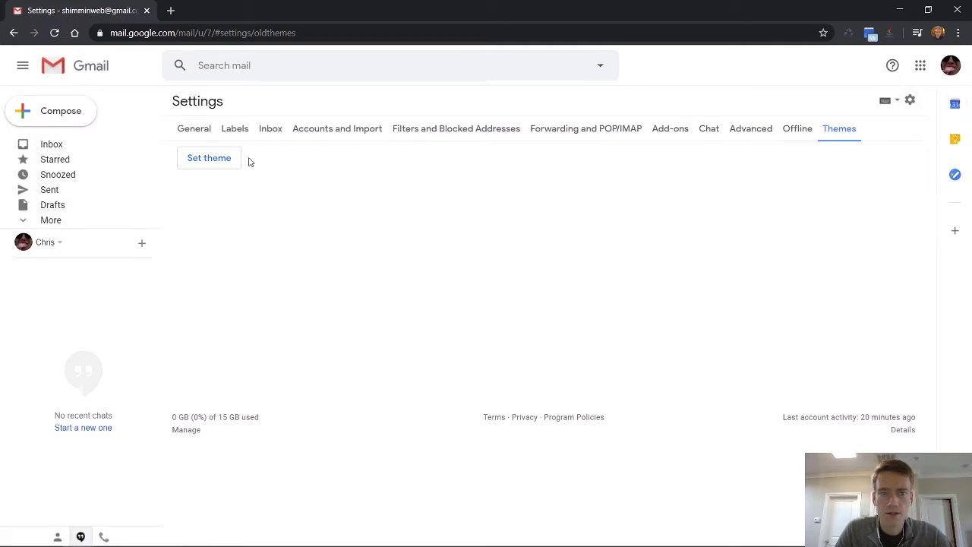
Return to the General settings and open the Calendar and Keep side panels in turn, closing each one.
click(198, 132)
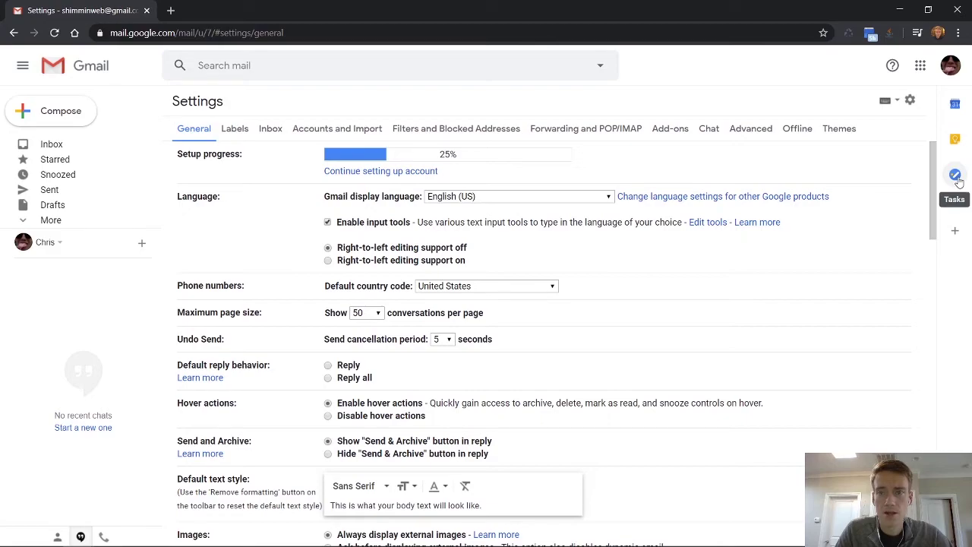
click(957, 106)
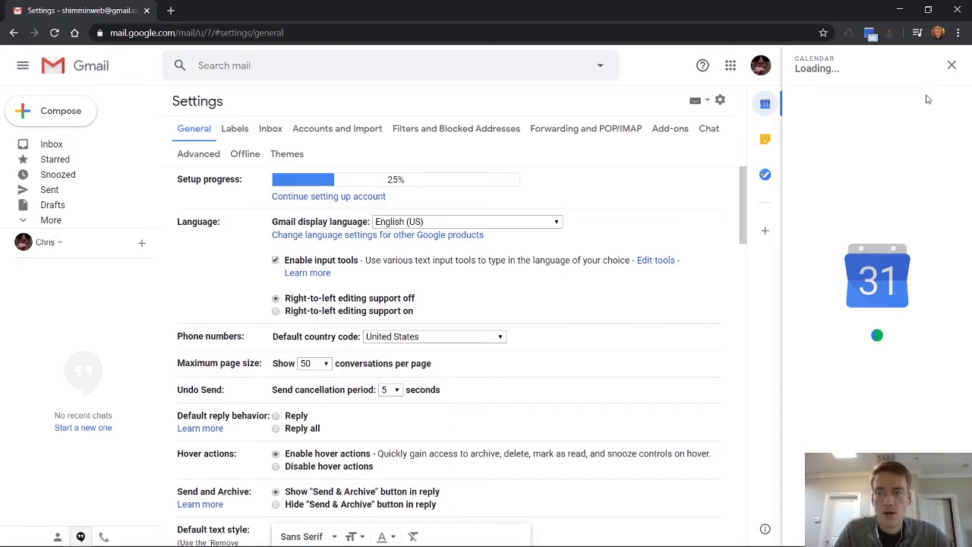
click(951, 67)
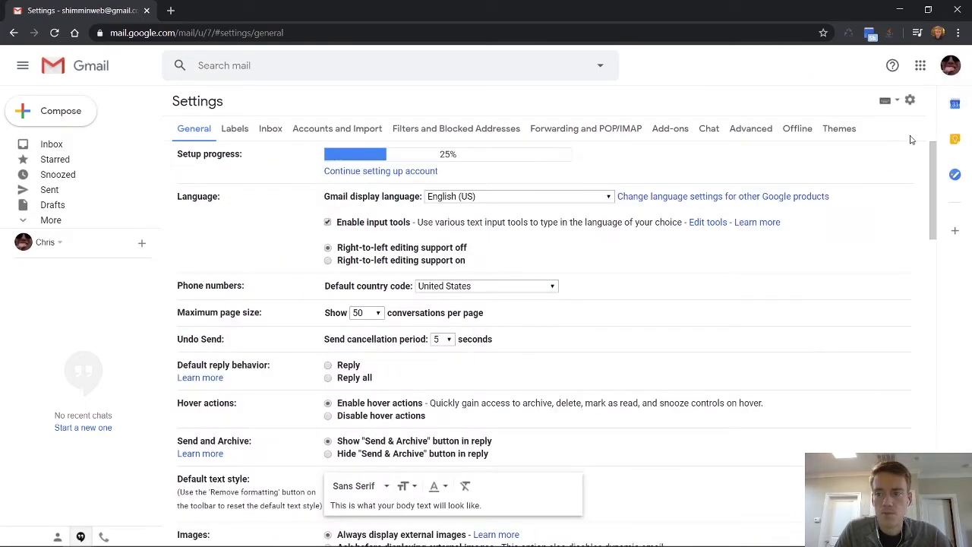
click(955, 138)
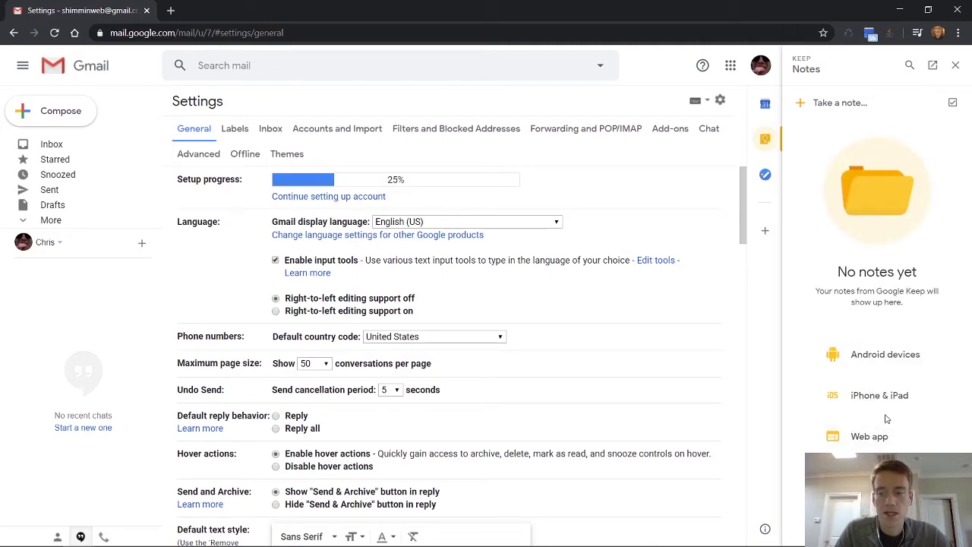
click(958, 66)
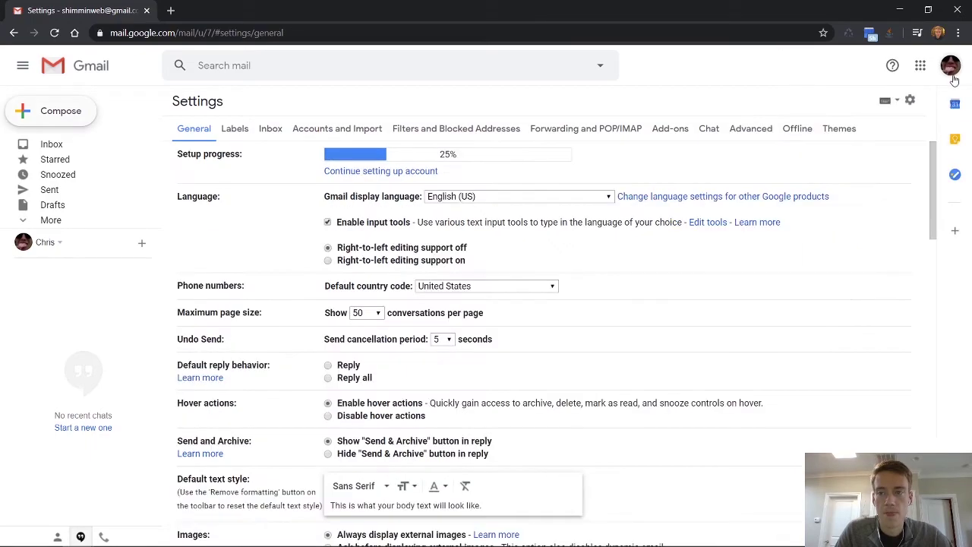
Open the Tasks side panel, get past its welcome screen to view the task list, and close it.
click(954, 180)
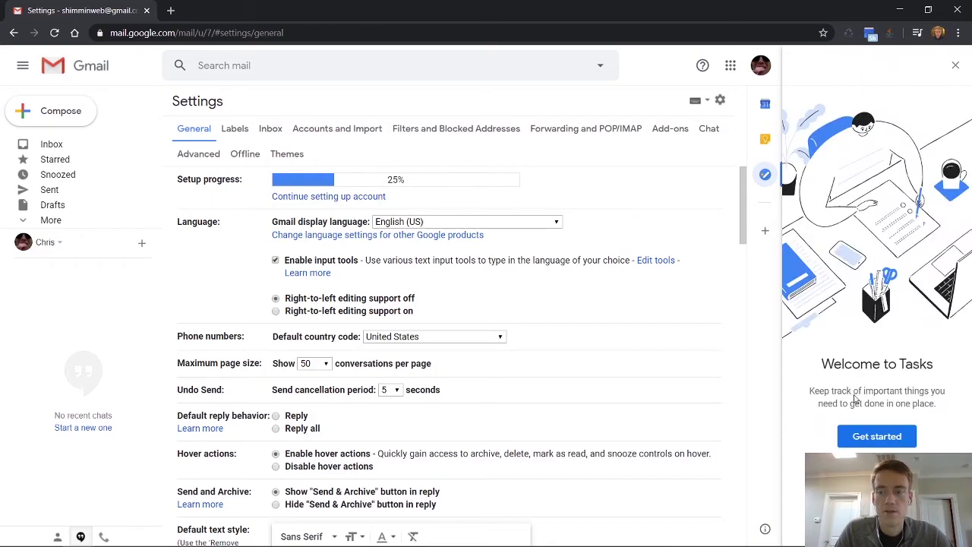
click(877, 432)
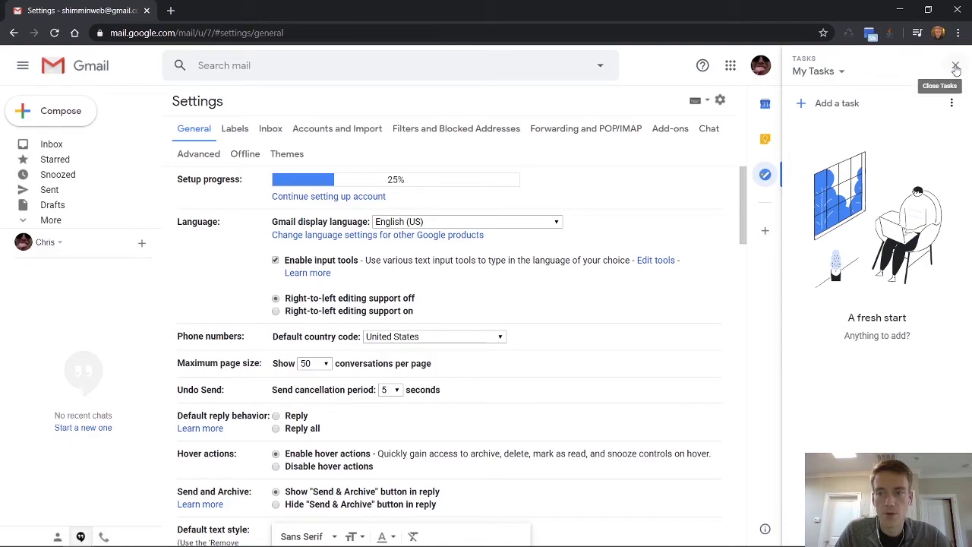
click(955, 65)
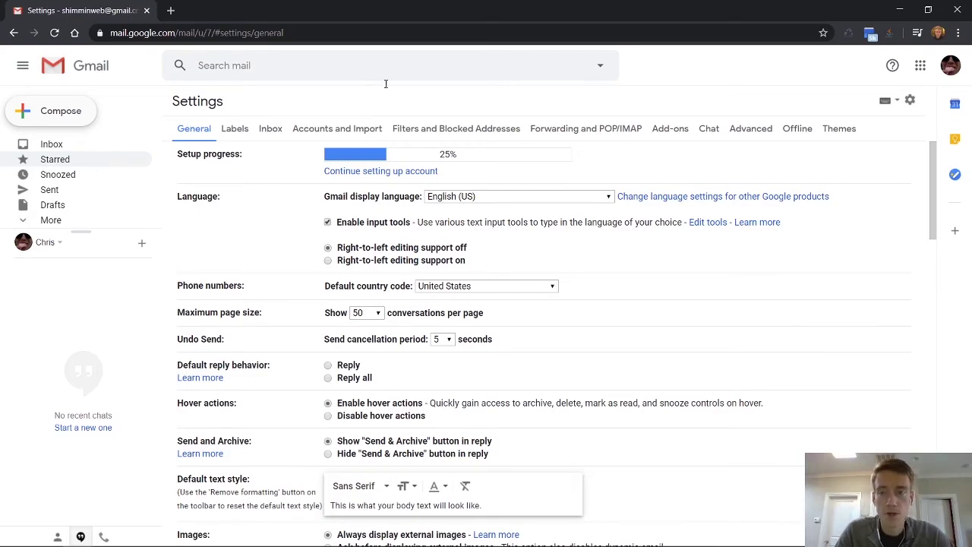
Open the Calendar side panel, get past its welcome screen, and browse the scheduled events before returning to today.
click(955, 104)
click(877, 341)
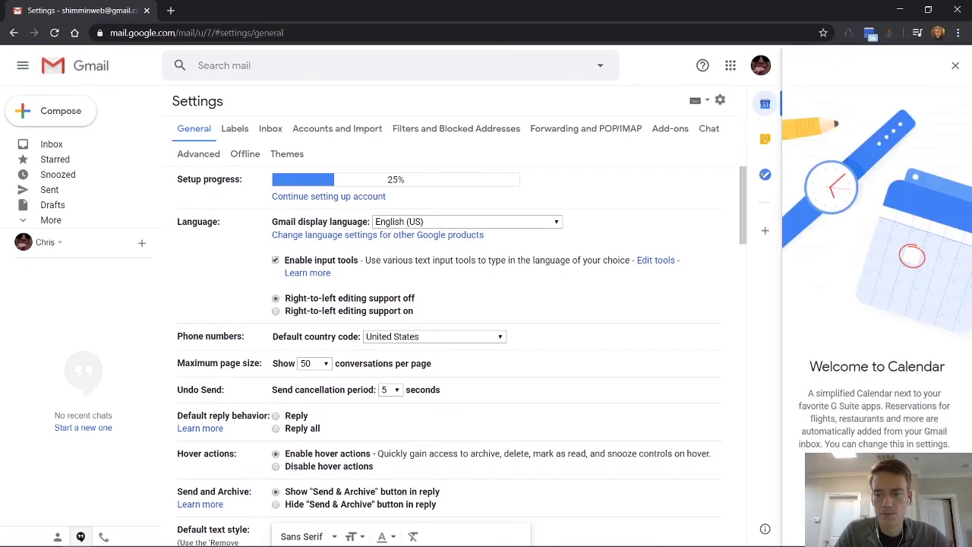
scroll(881, 196, up, 1)
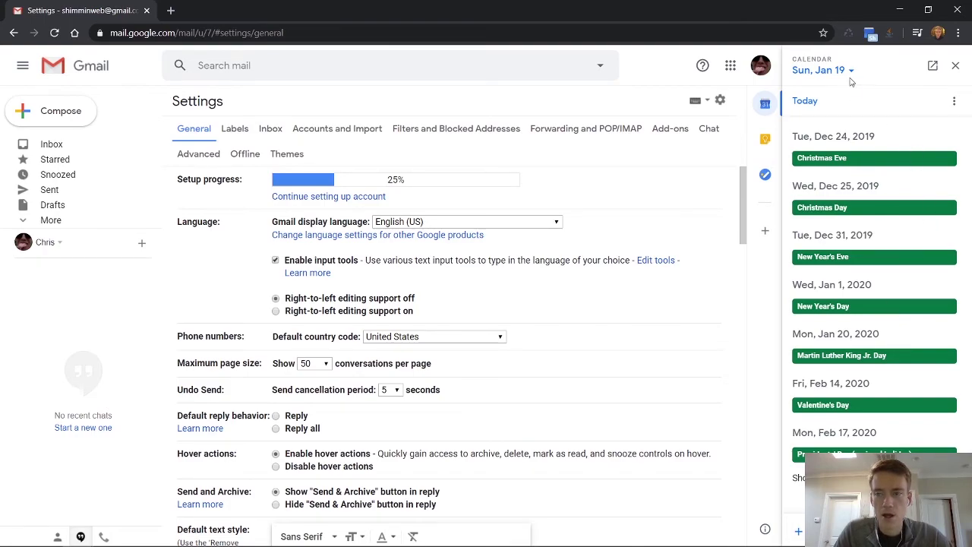
click(813, 106)
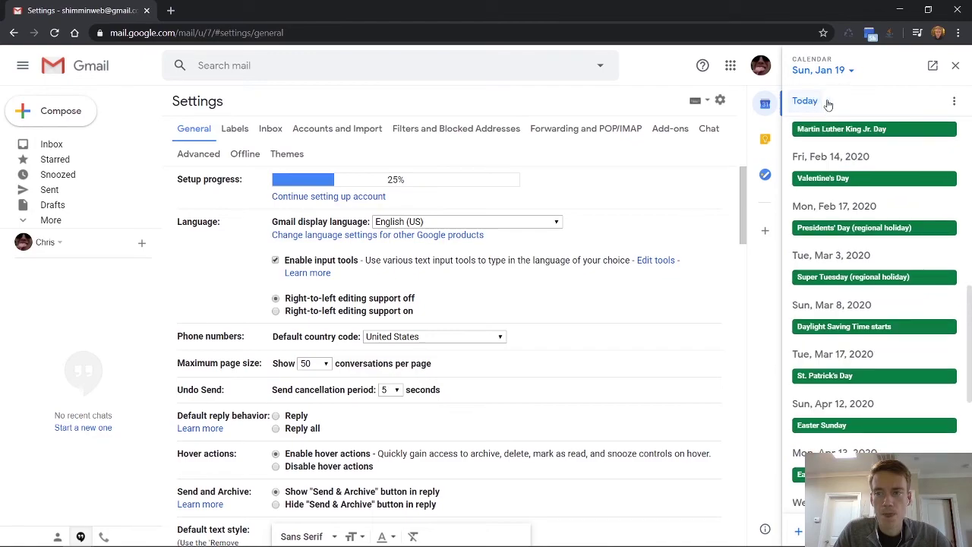
Open the full Google Calendar from the side panel, return to Gmail, and close both the calendar page and the panel.
click(933, 67)
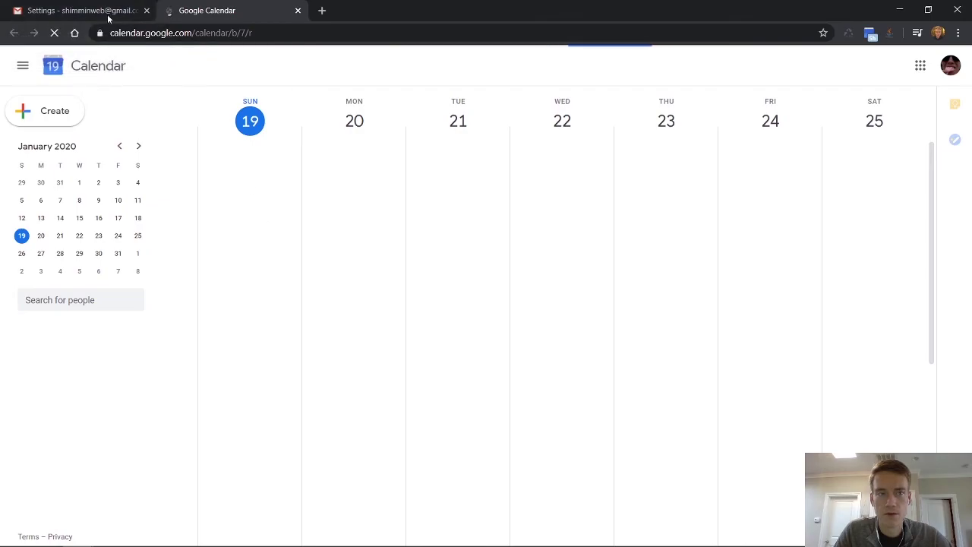
click(107, 13)
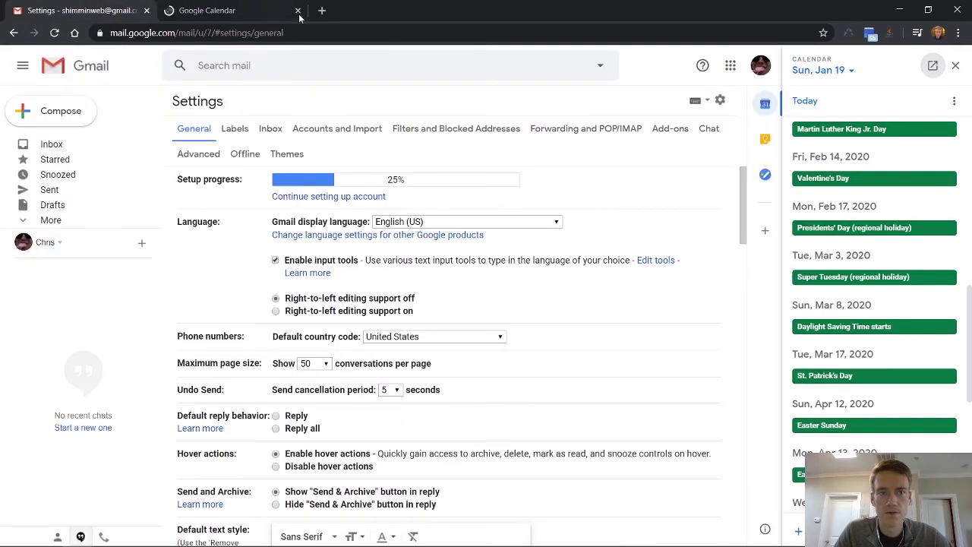
click(955, 66)
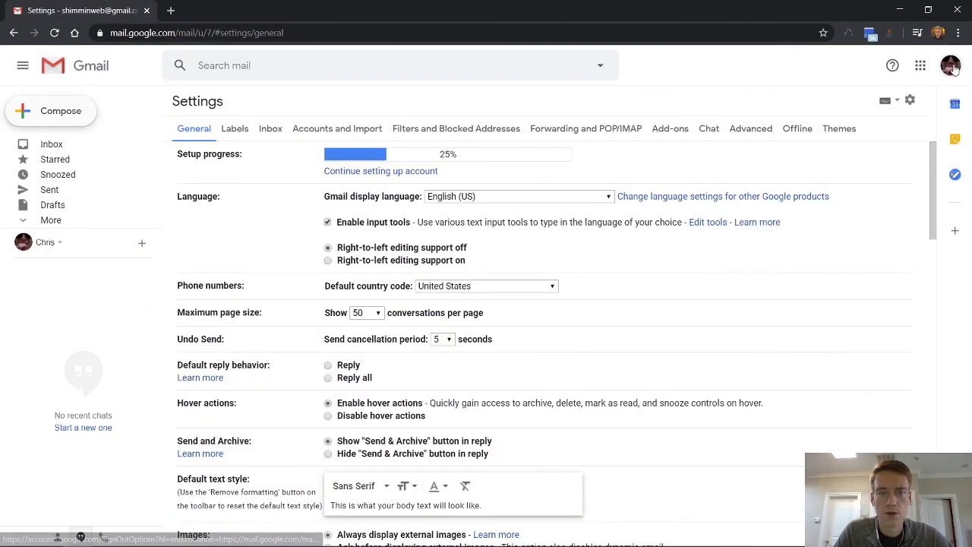
Revisit the Inbox, Accounts and Import, and Labels settings in turn.
click(269, 130)
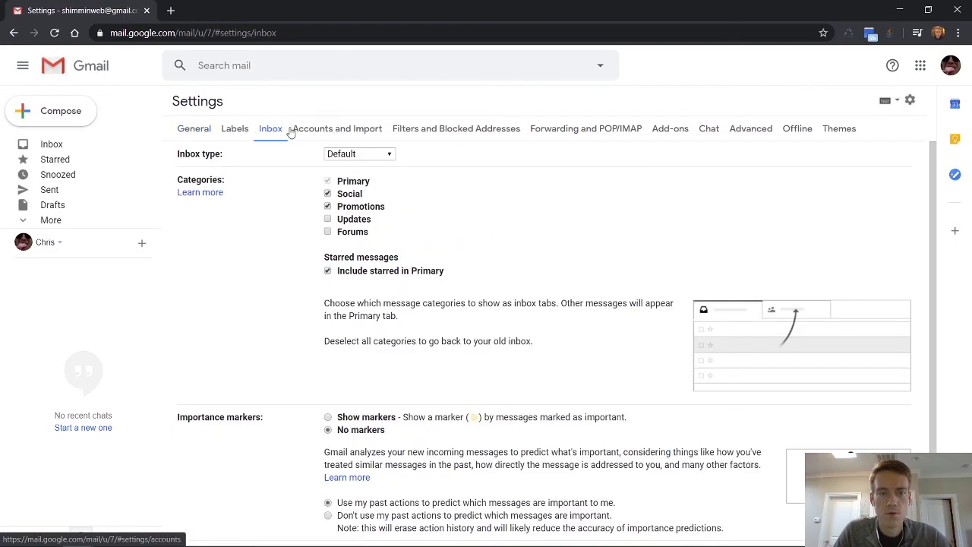
click(298, 131)
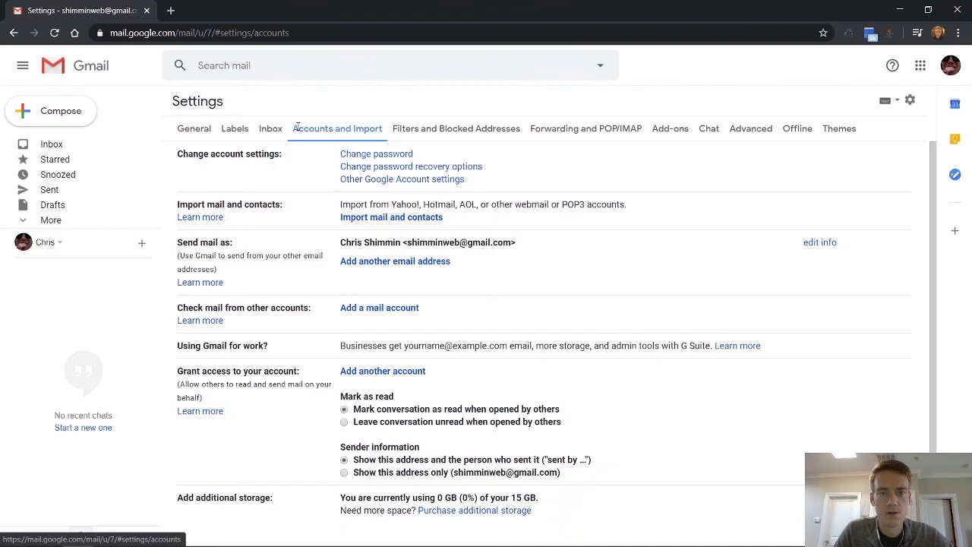
click(239, 128)
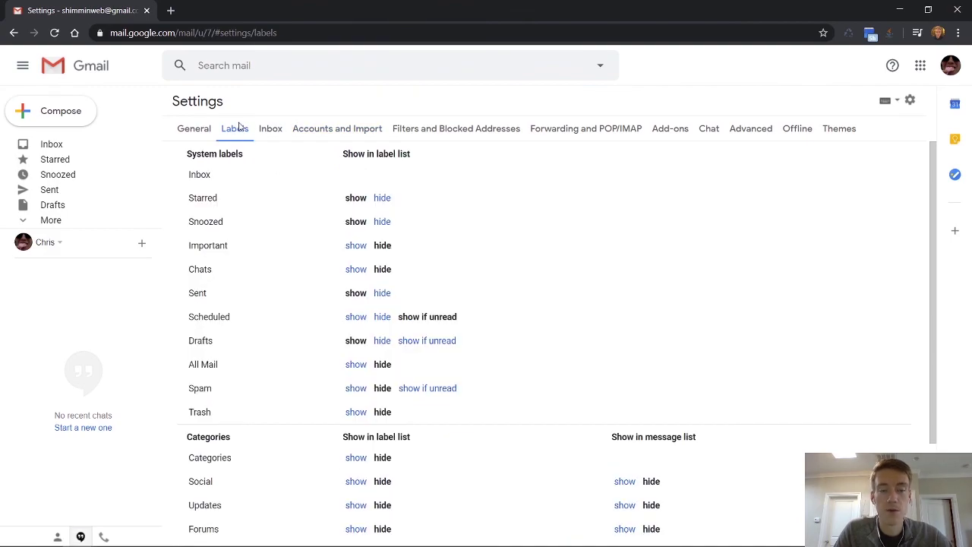